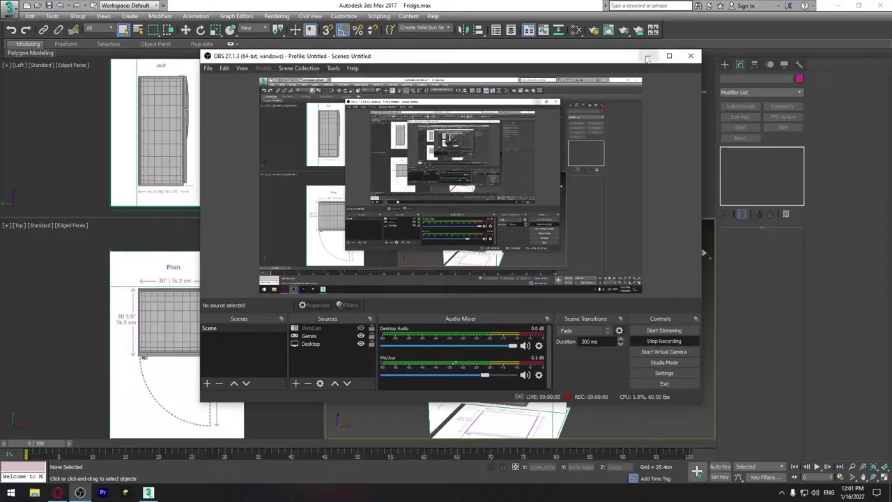
# Hide the OBS recorder window and open the Slate Material Editor on Fridge.max with M
pyautogui.click(648, 55)
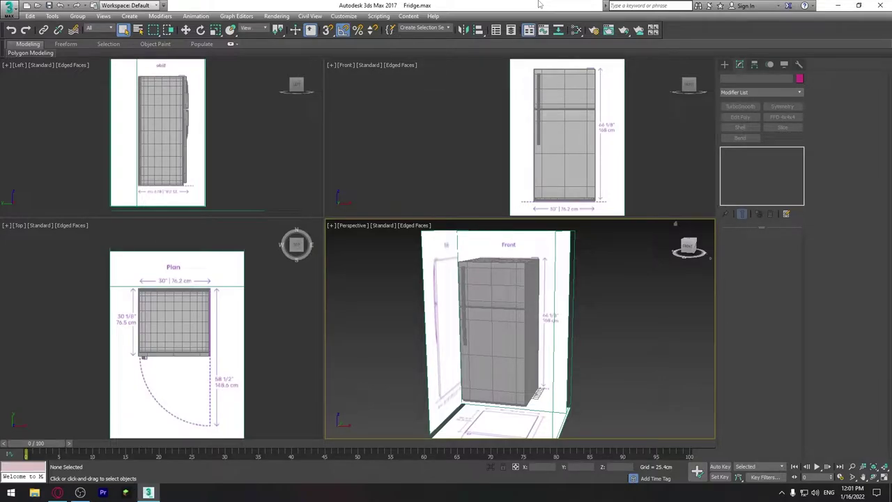
pyautogui.press('m')
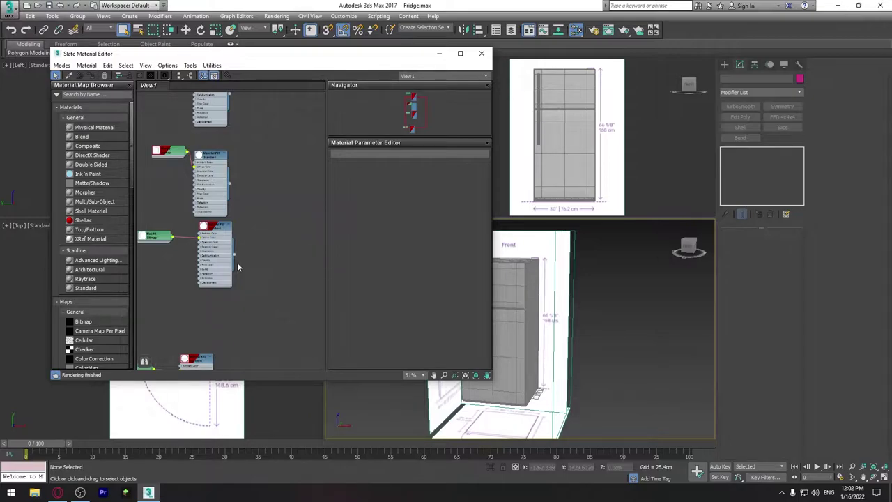
# Close the material editor and select the upper door's handle element
pyautogui.moveTo(515, 307)
pyautogui.mouseDown(button='middle')
pyautogui.moveTo(614, 317)
pyautogui.moveTo(585, 287)
pyautogui.mouseUp(button='middle')
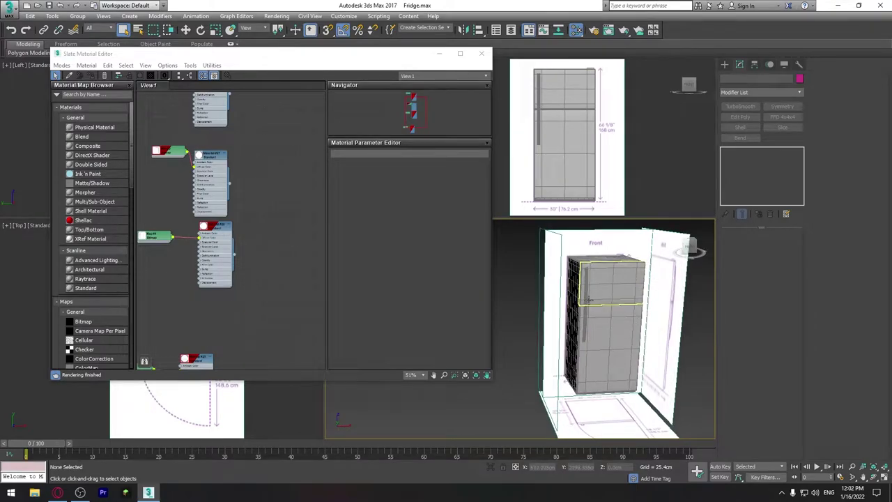
pyautogui.scroll(5, 588, 299)
pyautogui.scroll(3, 589, 300)
pyautogui.click(592, 296)
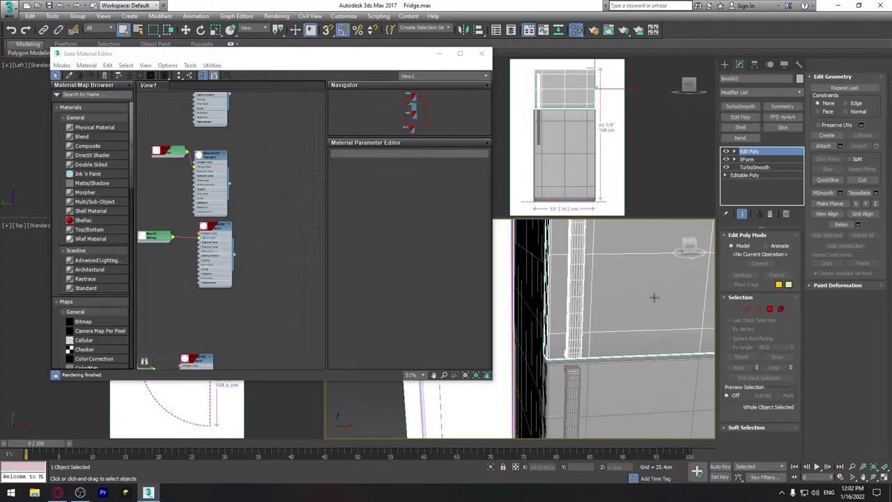
pyautogui.click(780, 309)
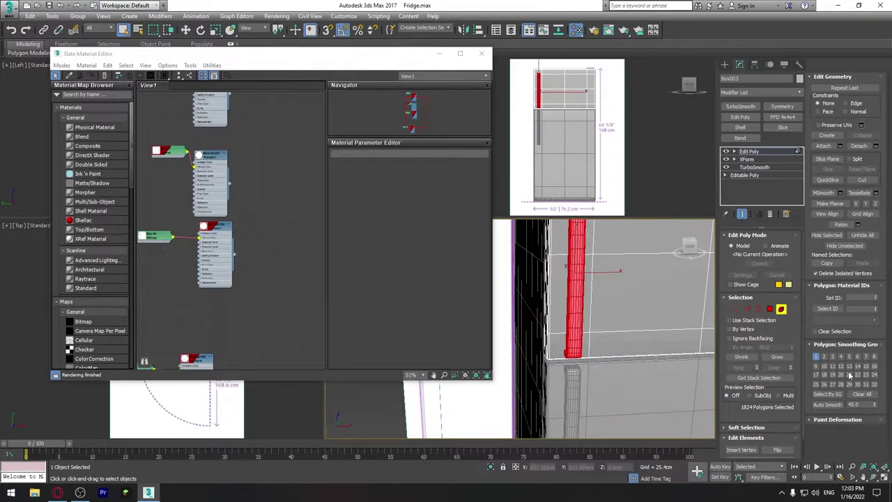
pyautogui.press('m')
pyautogui.hotkey('ctrl', 'd')
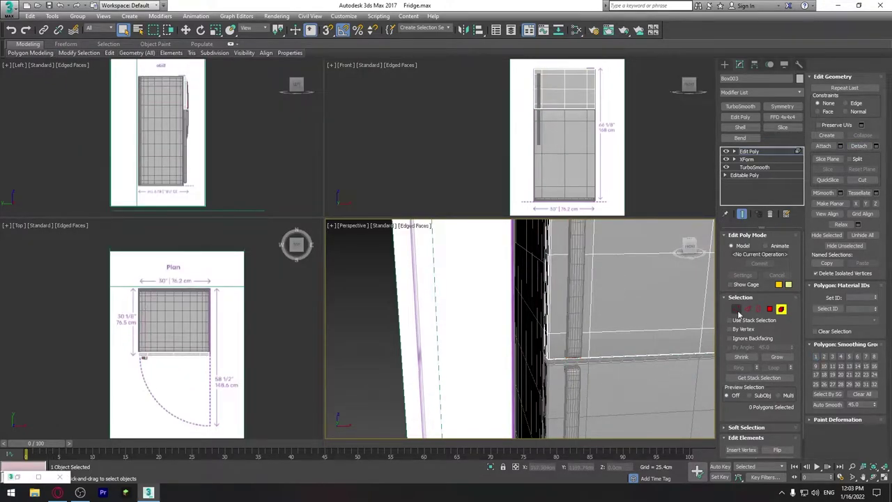
pyautogui.click(769, 308)
pyautogui.click(781, 309)
pyautogui.click(780, 309)
# Detach the lower door's handle element from Box002
pyautogui.click(572, 392)
pyautogui.click(572, 392)
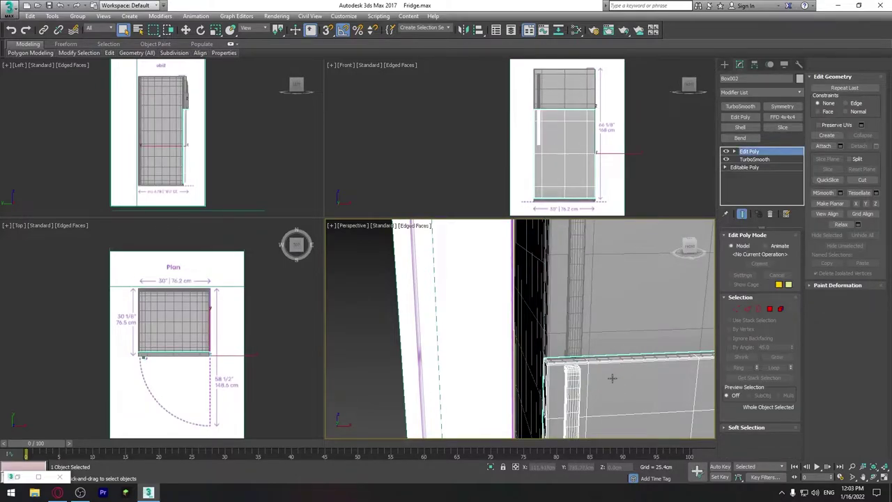
pyautogui.click(780, 308)
pyautogui.click(572, 385)
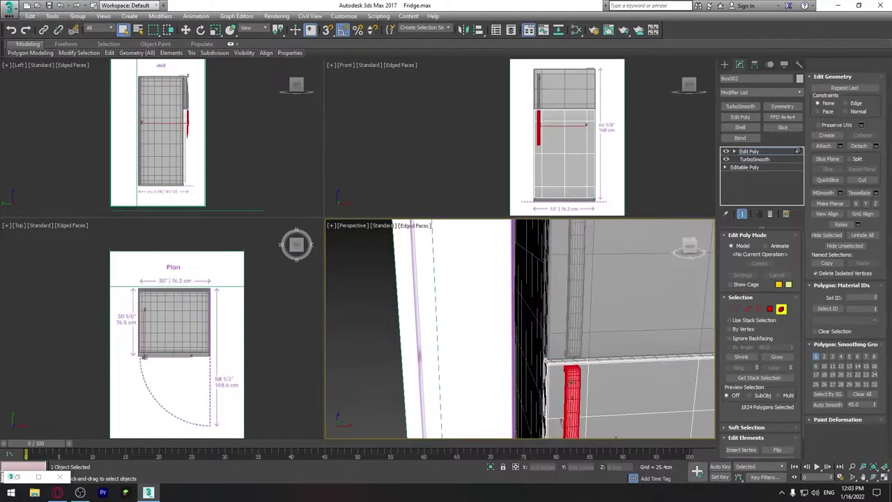
pyautogui.click(858, 145)
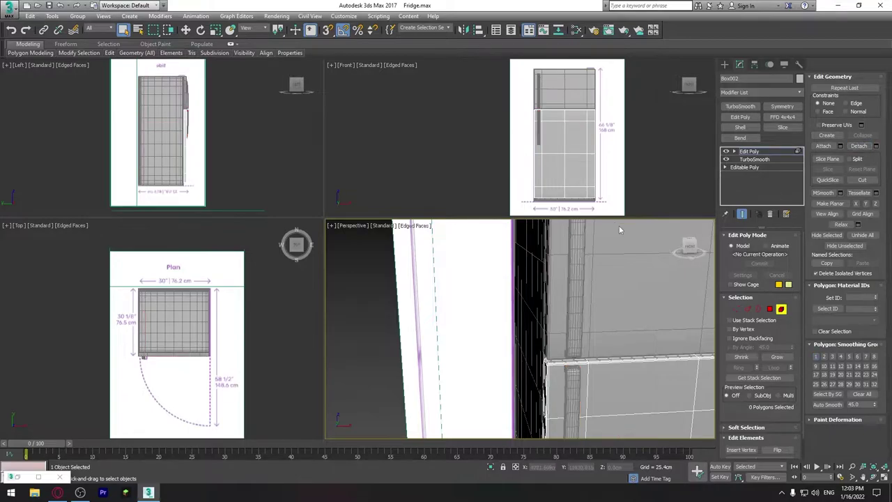
# Exit sub-object editing and select the main fridge body Box001
pyautogui.moveTo(631, 407); pyautogui.dragTo(597, 354, button='middle')
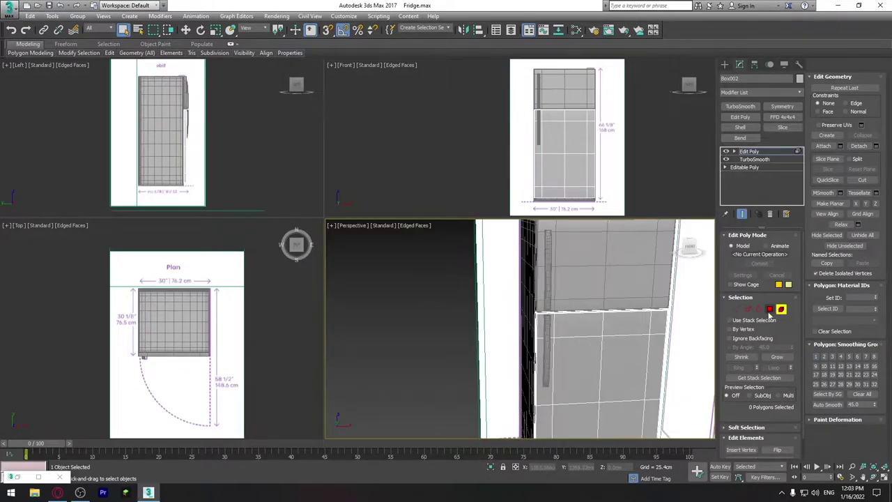
pyautogui.click(769, 309)
pyautogui.click(769, 308)
pyautogui.click(402, 330)
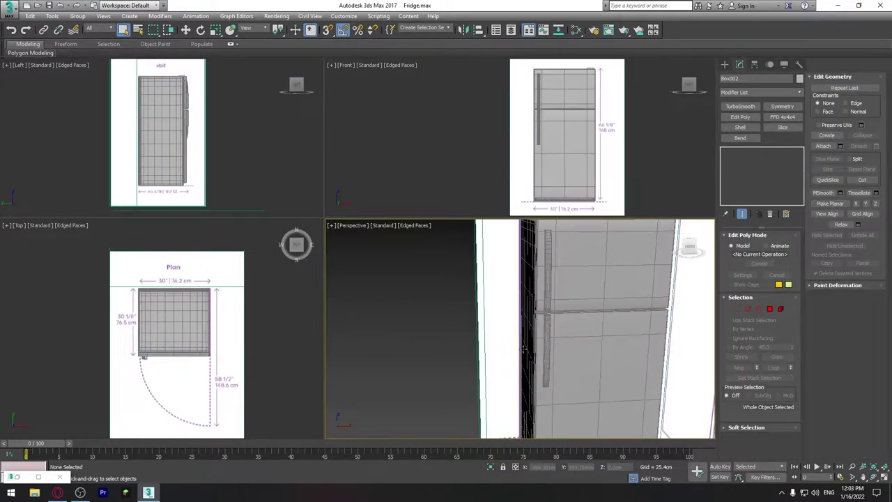
pyautogui.click(550, 332)
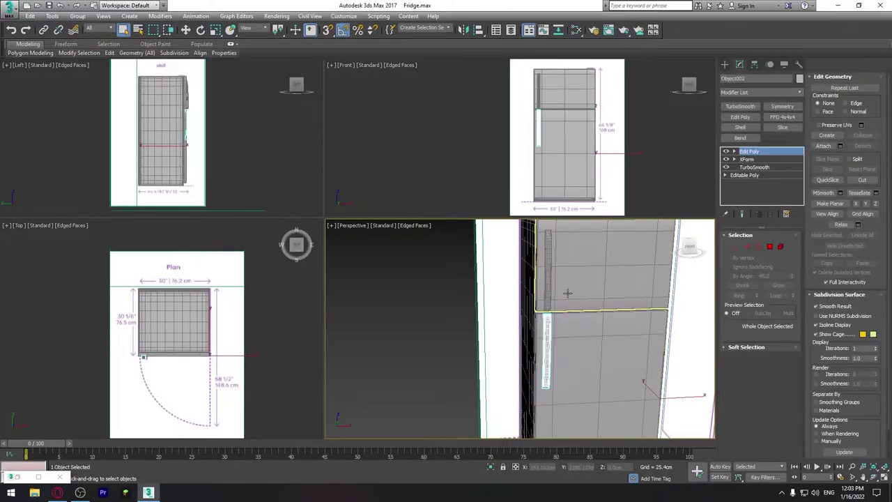
pyautogui.click(570, 323)
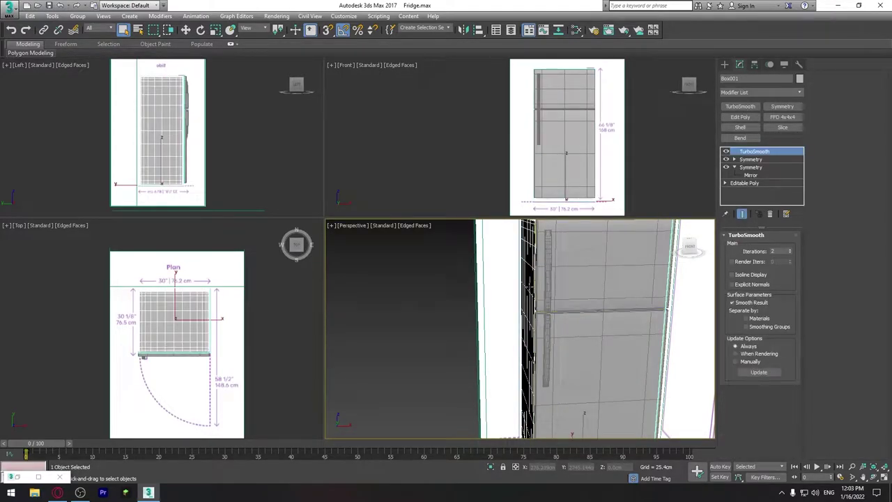
# Orbit to inspect the lower door and handle piece Box002, then clear the selection
pyautogui.click(578, 292)
pyautogui.scroll(-3, 582, 282)
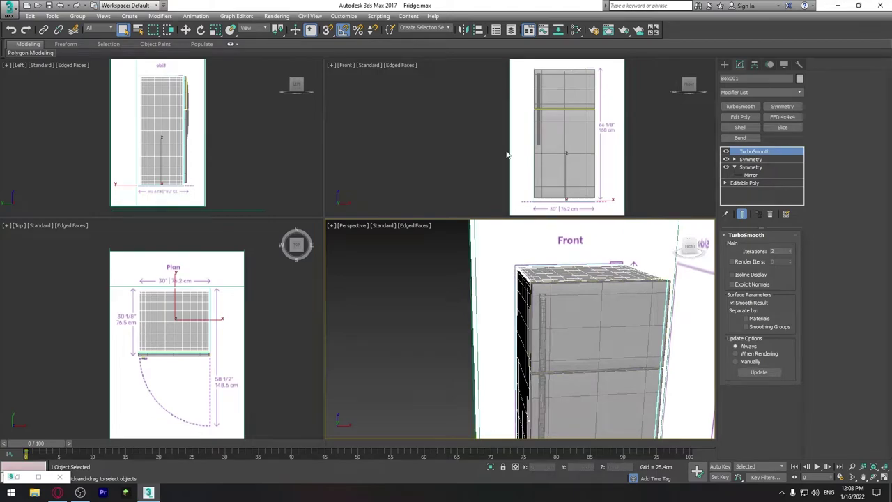
pyautogui.keyDown('alt'); pyautogui.moveTo(569, 367); pyautogui.dragTo(587, 402, button='middle'); pyautogui.keyUp('alt')
pyautogui.click(587, 402)
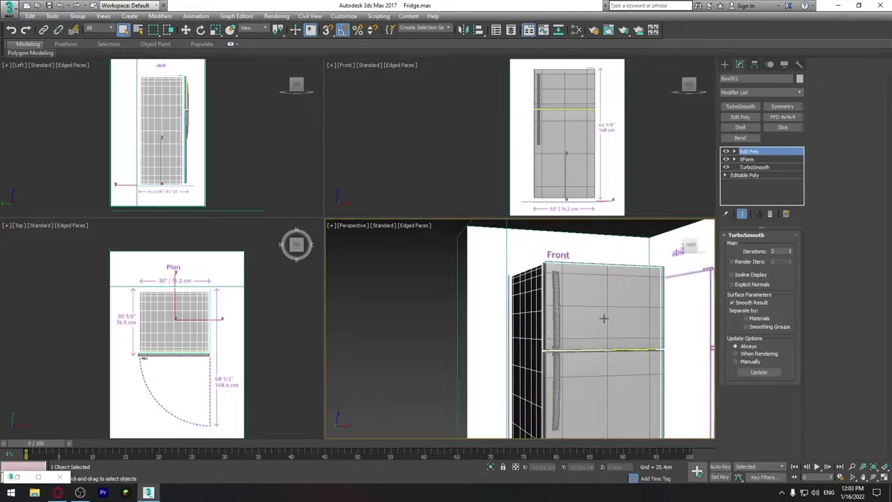
pyautogui.click(605, 353)
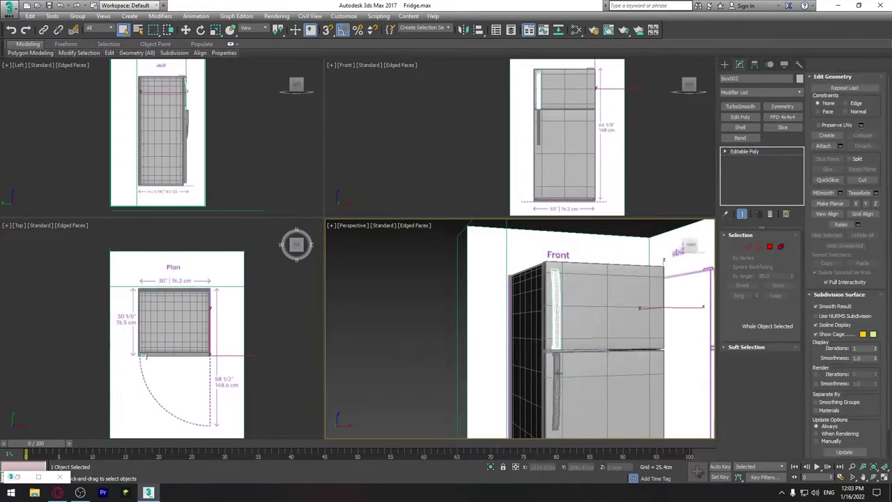
pyautogui.click(424, 324)
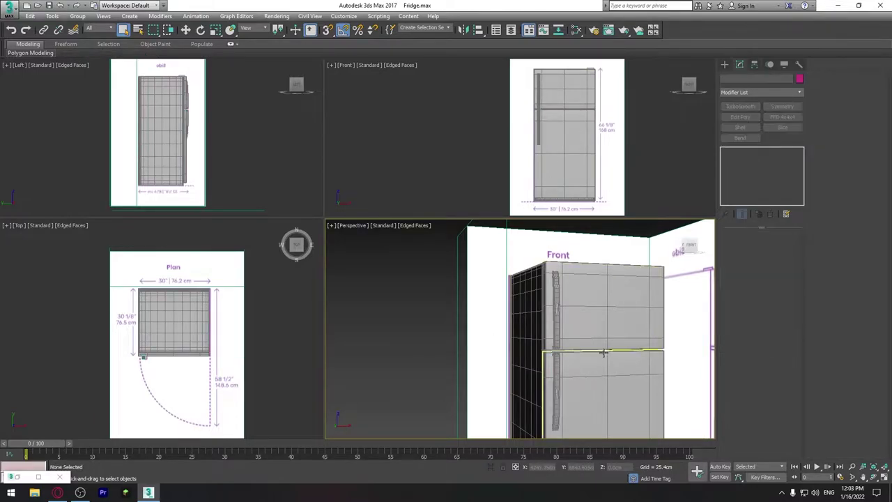
# Preview black_mat.png and lightgray_mat.png in Photo Viewer, then return to 3ds Max
pyautogui.click(838, 5)
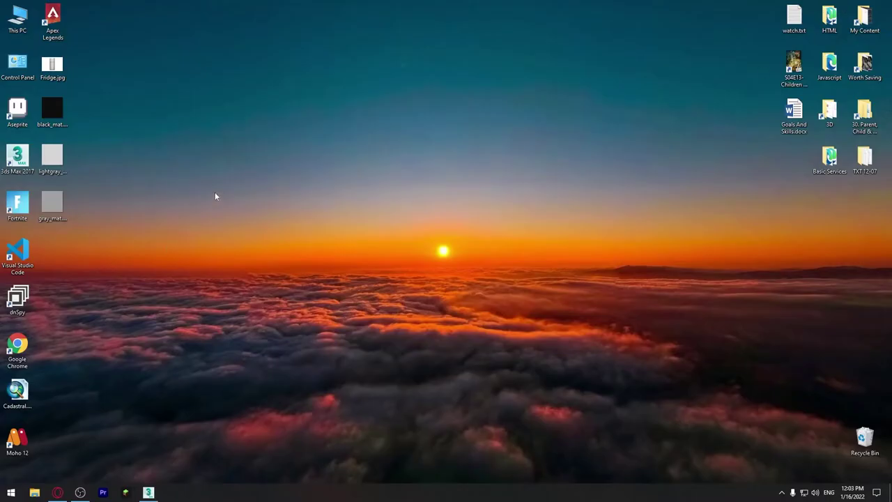
pyautogui.moveTo(111, 253); pyautogui.dragTo(47, 111)
pyautogui.doubleClick(52, 108)
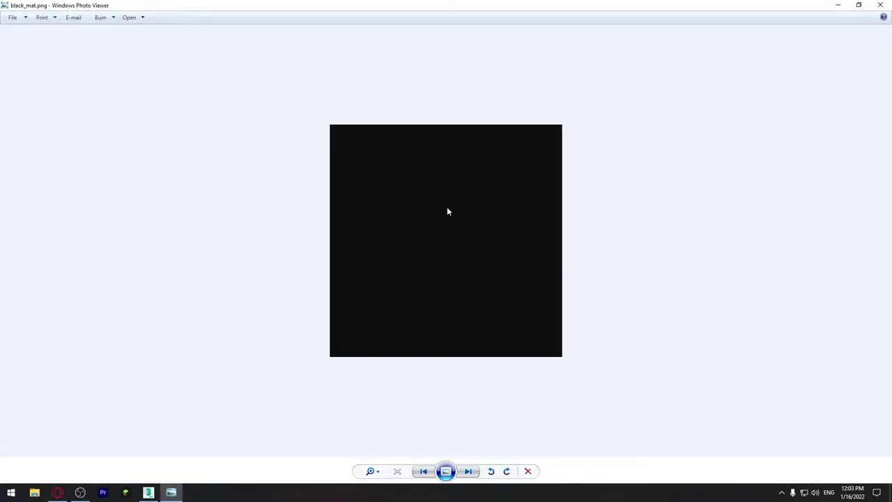
pyautogui.click(880, 5)
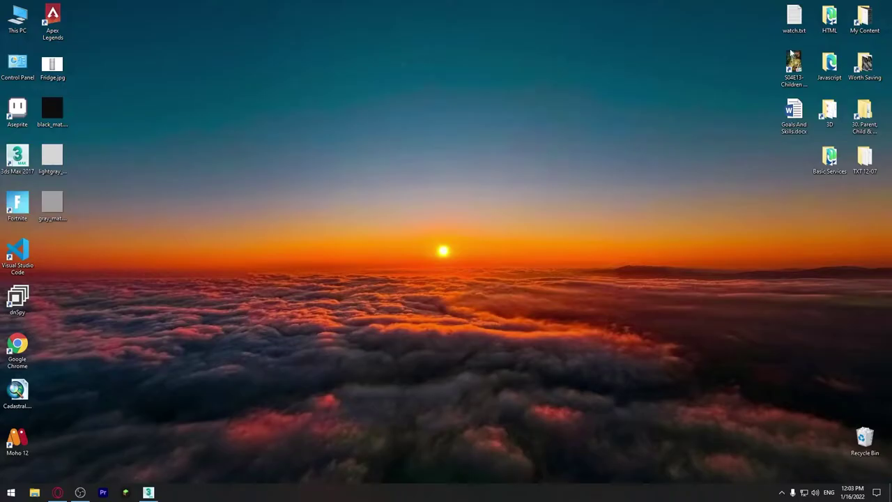
pyautogui.doubleClick(53, 159)
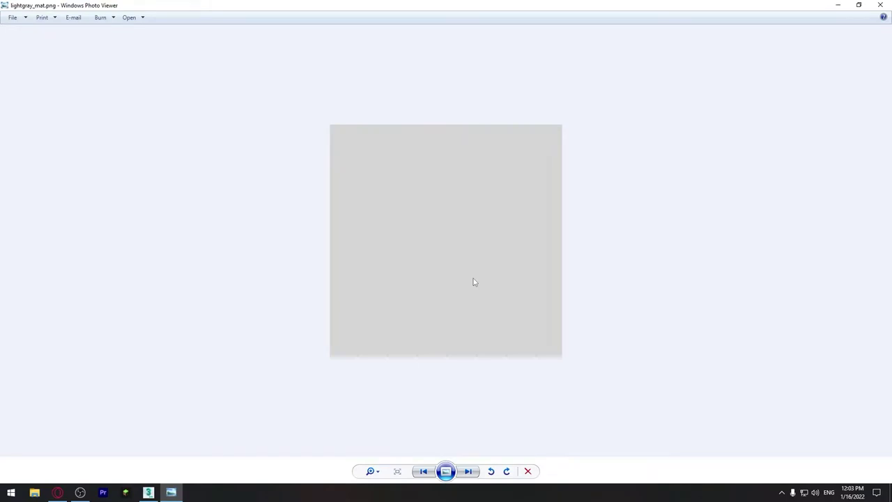
pyautogui.click(880, 5)
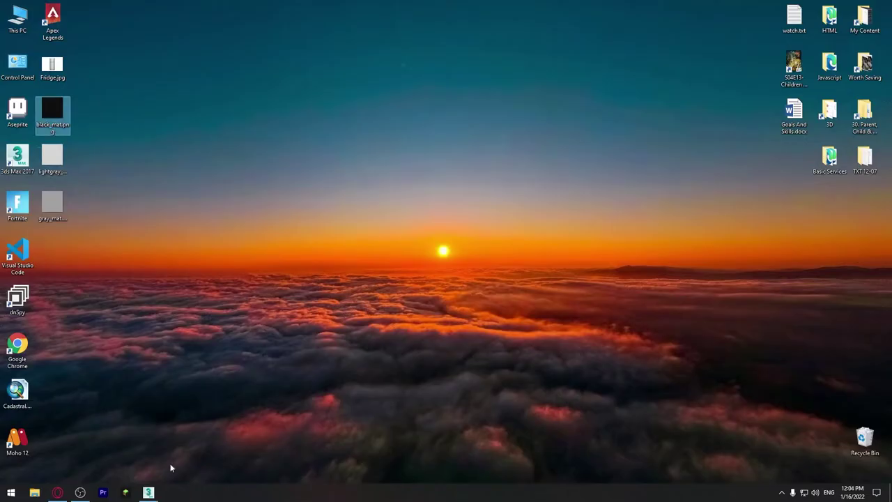
pyautogui.click(147, 493)
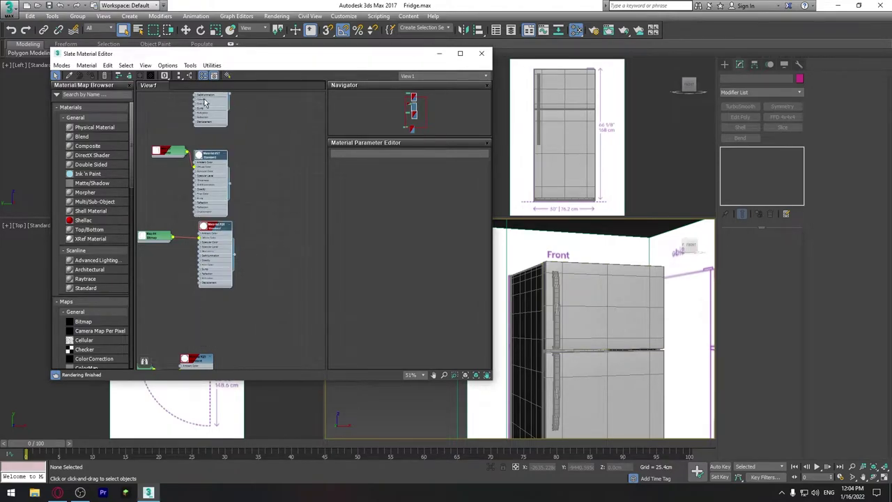
# Tidy the existing material nodes and clear empty space in the node view
pyautogui.moveTo(216, 105); pyautogui.dragTo(304, 303)
pyautogui.press('l')
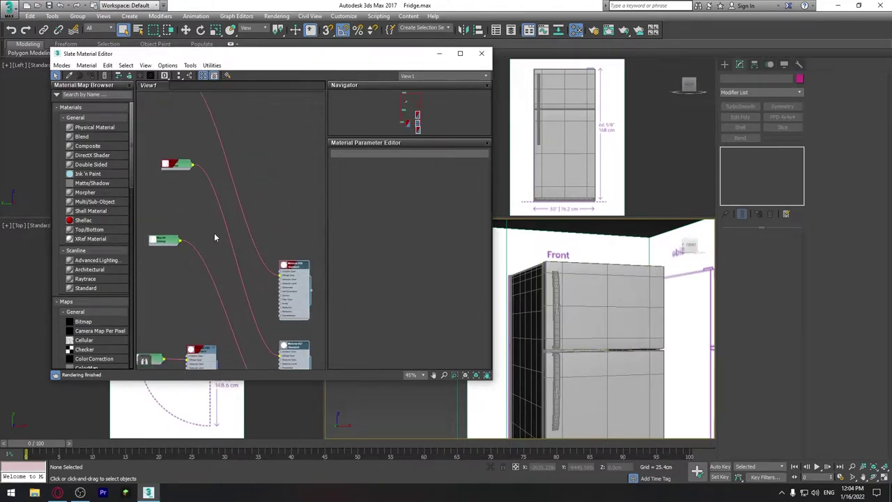
pyautogui.scroll(-4, 214, 237)
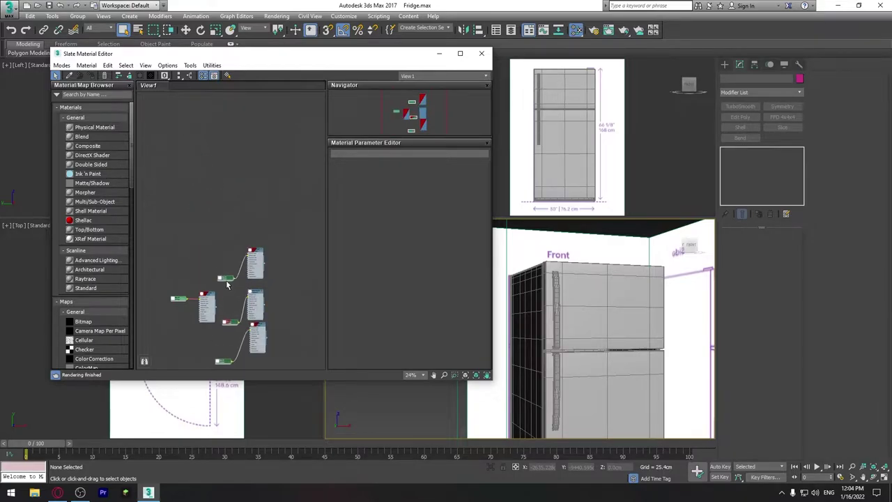
pyautogui.moveTo(212, 249)
pyautogui.mouseDown(button='middle')
pyautogui.moveTo(352, 252)
pyautogui.moveTo(218, 196)
pyautogui.mouseUp(button='middle')
pyautogui.scroll(1, 209, 181)
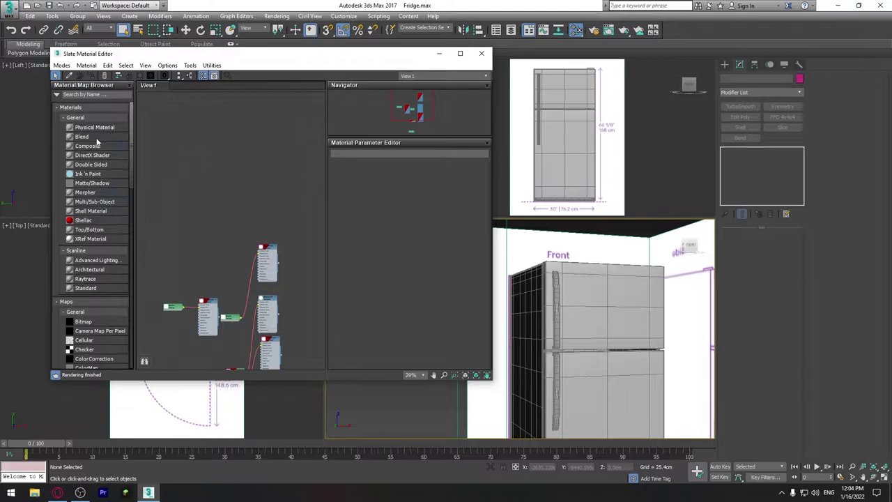
# Add a Standard material and load lightgray_mat.png from the Desktop as its diffuse bitmap
pyautogui.moveTo(81, 289); pyautogui.dragTo(204, 142)
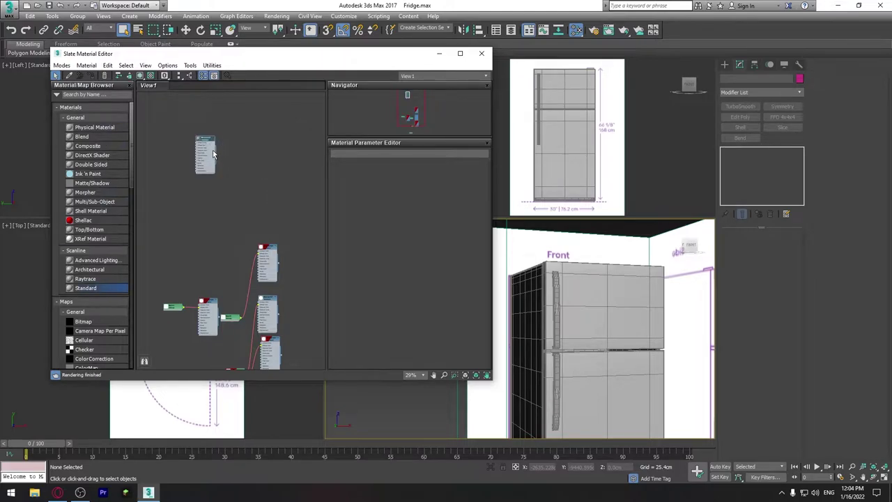
pyautogui.scroll(3, 205, 148)
pyautogui.scroll(2, 204, 148)
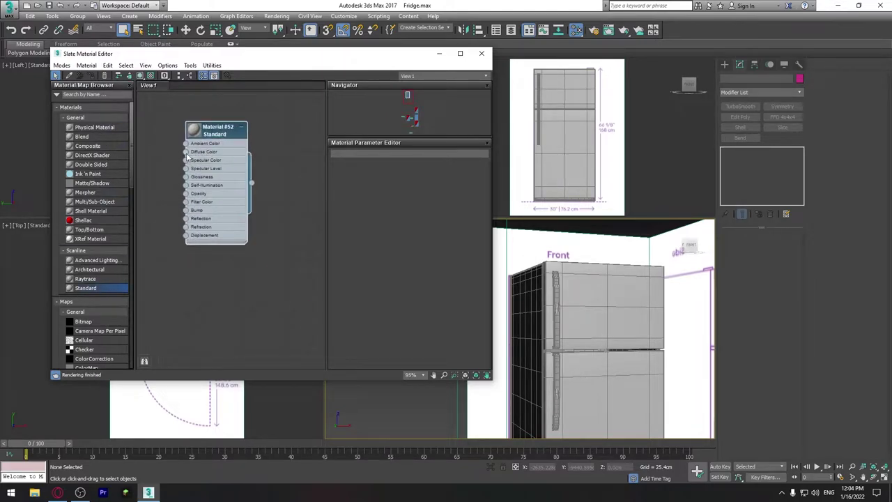
pyautogui.click(186, 154)
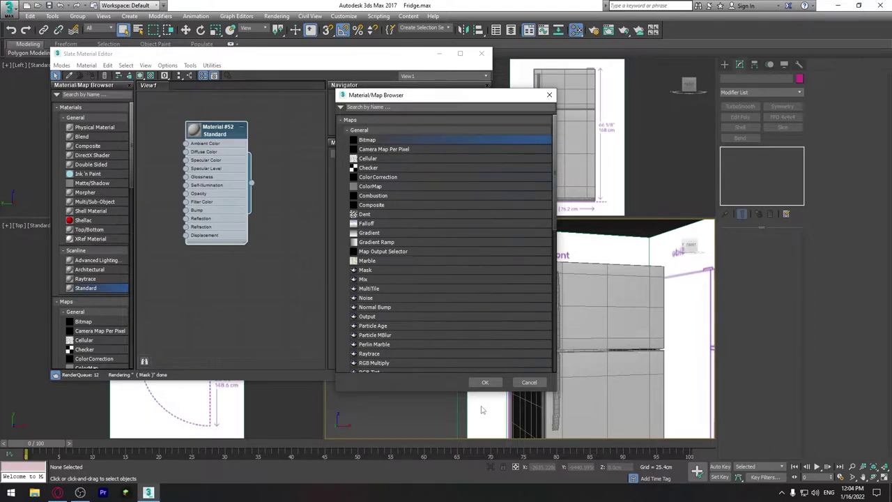
pyautogui.click(485, 382)
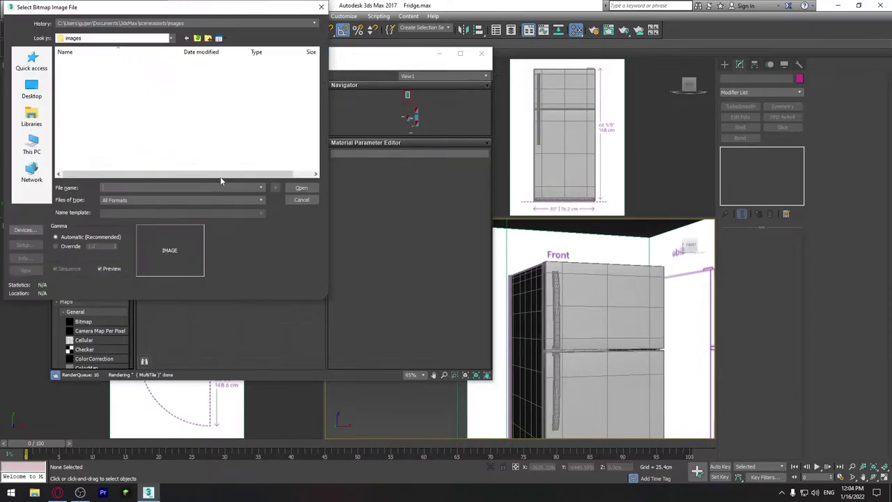
pyautogui.click(39, 84)
pyautogui.scroll(-3, 109, 124)
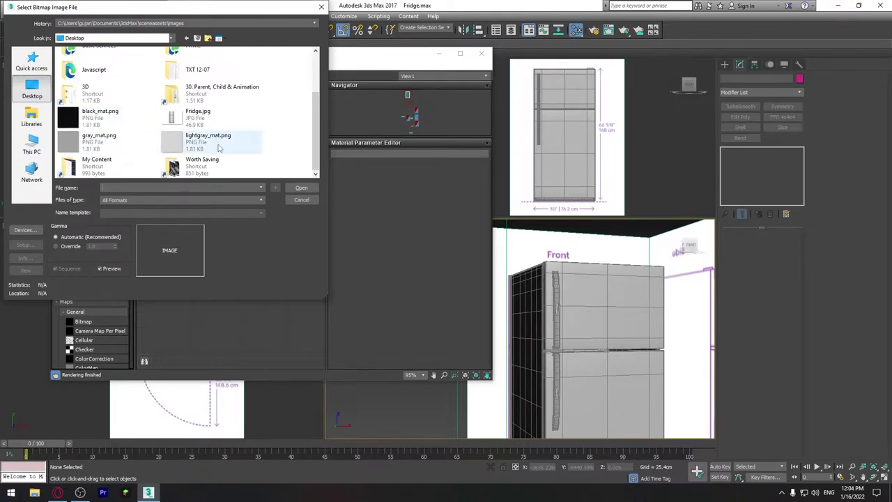
pyautogui.click(218, 147)
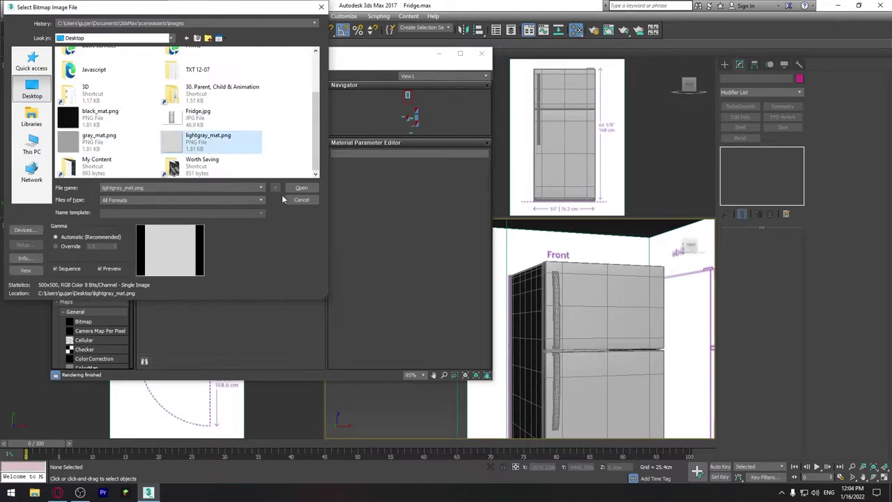
pyautogui.click(300, 187)
# Reposition the Material #52 node and show its parameters
pyautogui.moveTo(253, 180); pyautogui.dragTo(288, 197, button='middle')
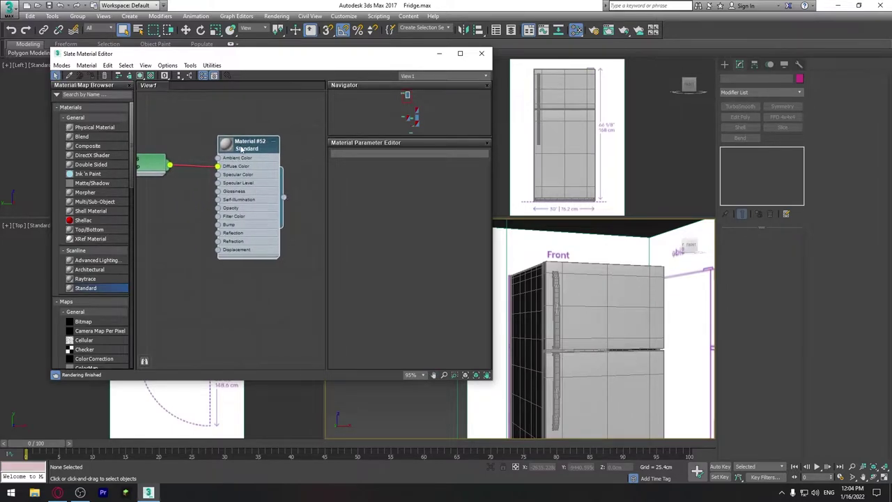
pyautogui.moveTo(236, 157); pyautogui.dragTo(261, 175)
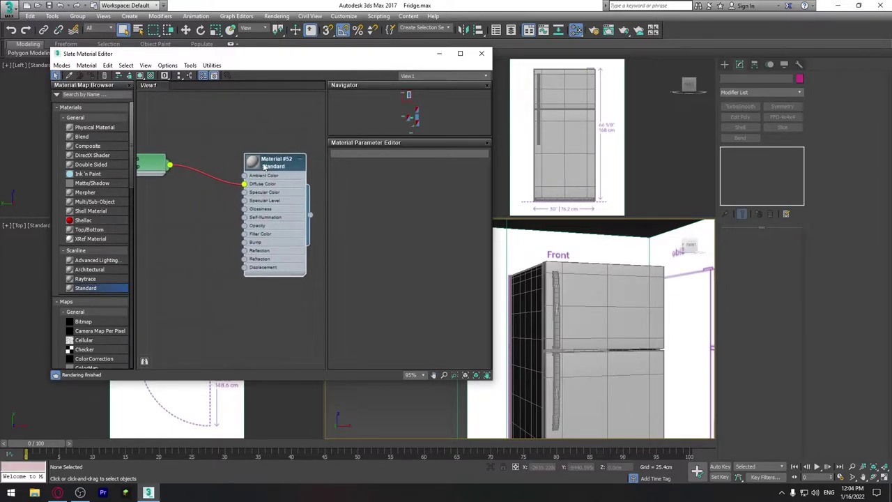
pyautogui.doubleClick(271, 165)
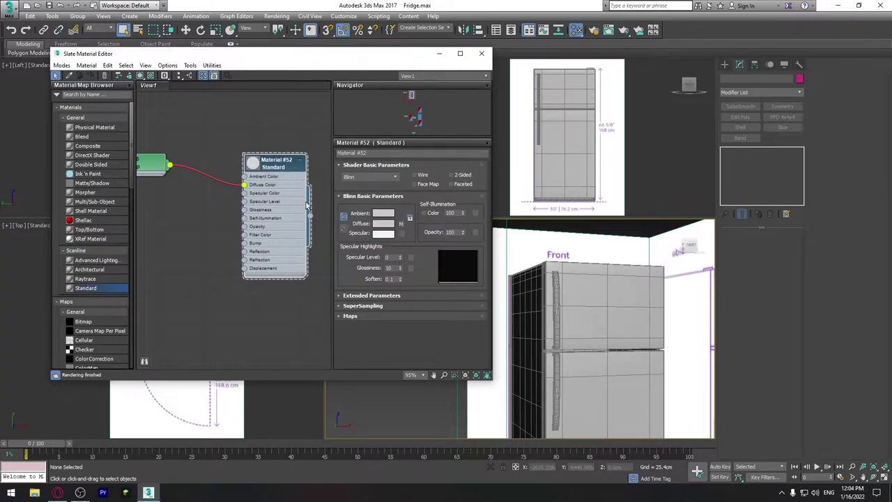
# Assign Material #52 to the fridge body
pyautogui.moveTo(306, 205); pyautogui.dragTo(288, 214)
pyautogui.click(528, 296)
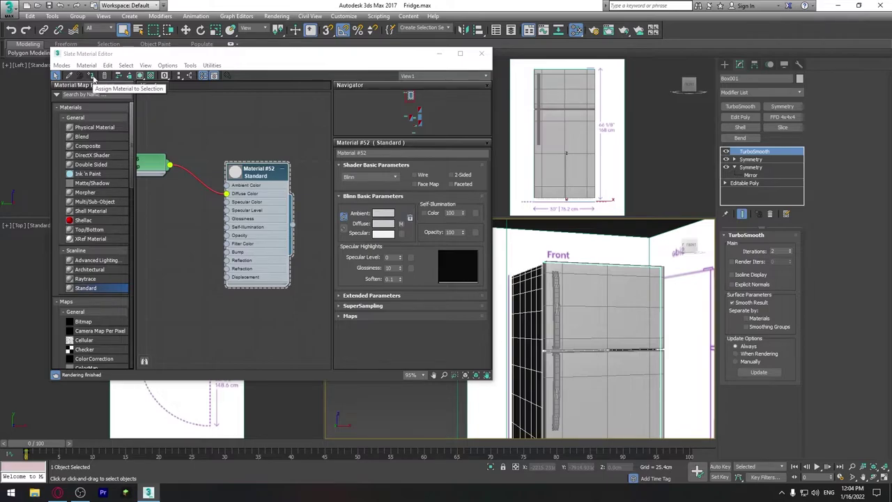
pyautogui.click(91, 81)
# Select the upper and lower fridge doors and make room in the node view
pyautogui.moveTo(557, 334)
pyautogui.keyDown('alt'); pyautogui.mouseDown(button='middle')
pyautogui.moveTo(488, 390)
pyautogui.moveTo(550, 327)
pyautogui.moveTo(576, 282)
pyautogui.mouseUp(button='middle'); pyautogui.keyUp('alt')
pyautogui.click(456, 408)
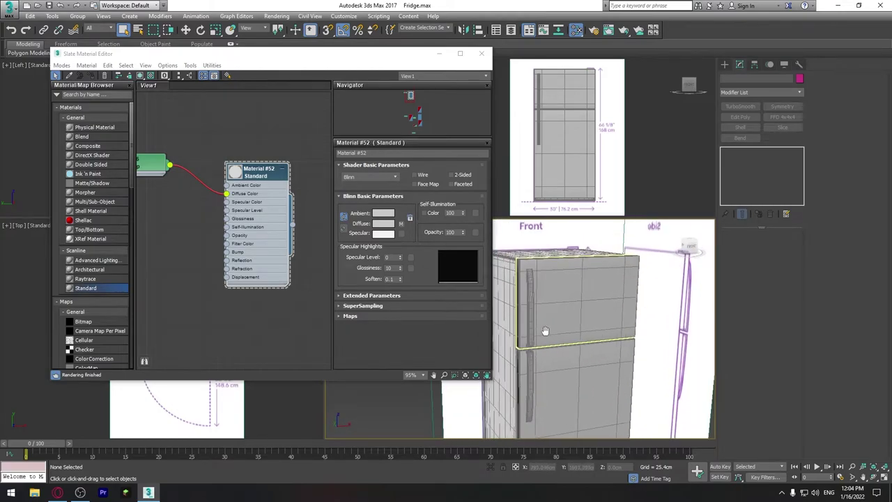
pyautogui.click(582, 313)
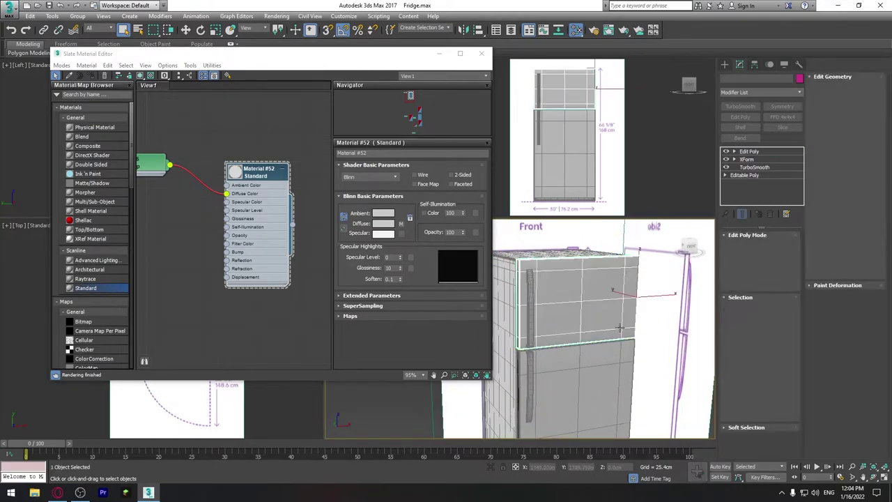
pyautogui.keyDown('ctrl'); pyautogui.click(576, 379); pyautogui.keyUp('ctrl')
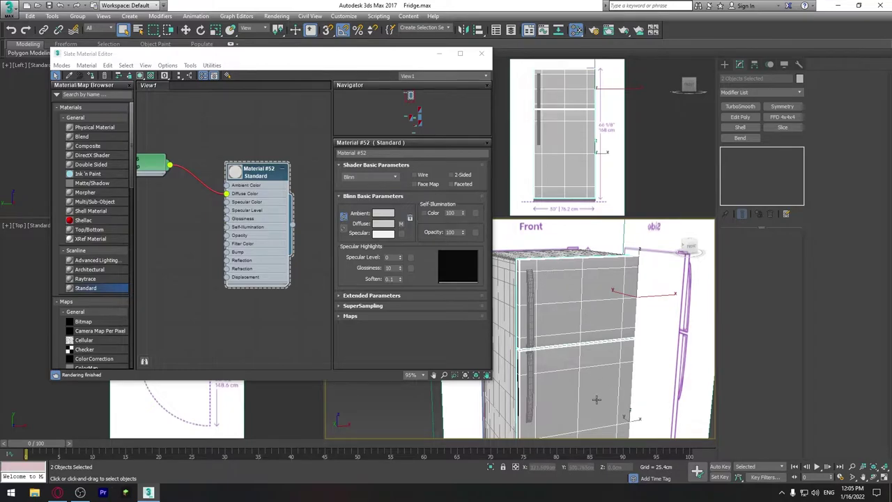
pyautogui.scroll(-1, 189, 274)
pyautogui.moveTo(189, 275); pyautogui.dragTo(239, 268, button='middle')
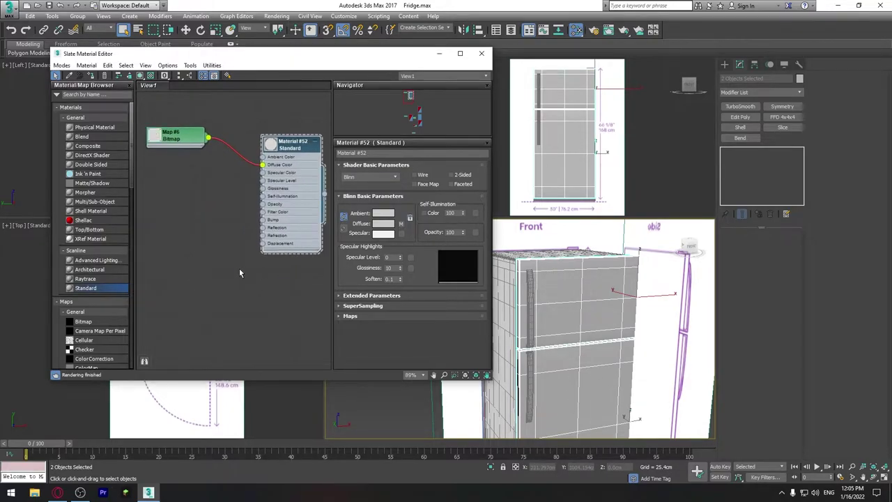
# Add Material #53 with gray_mat.png loaded as its diffuse bitmap
pyautogui.moveTo(91, 288); pyautogui.dragTo(363, 259)
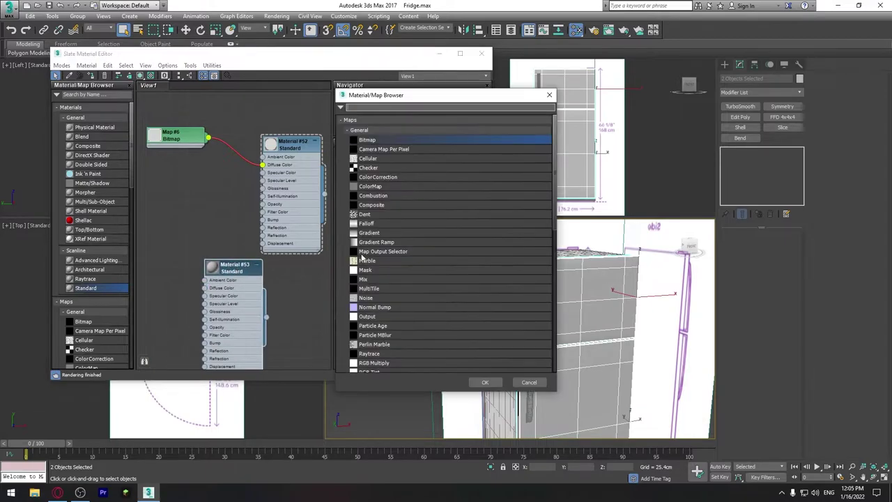
pyautogui.press('Escape')
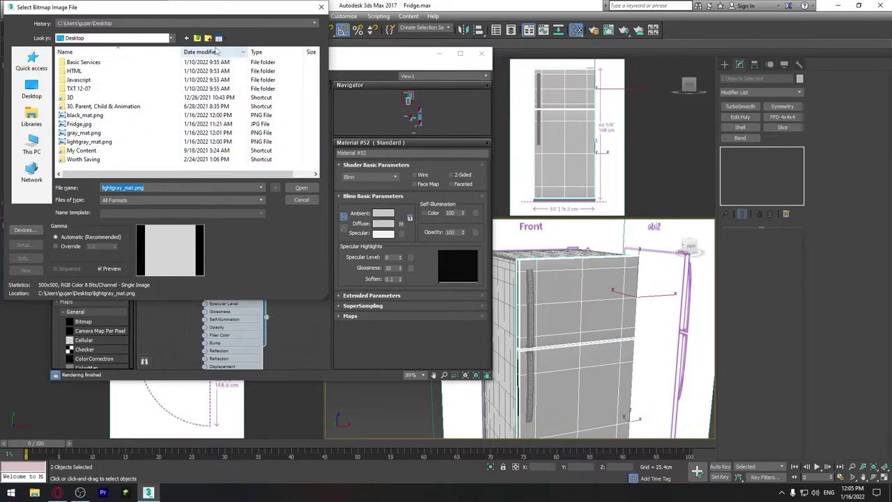
pyautogui.click(219, 39)
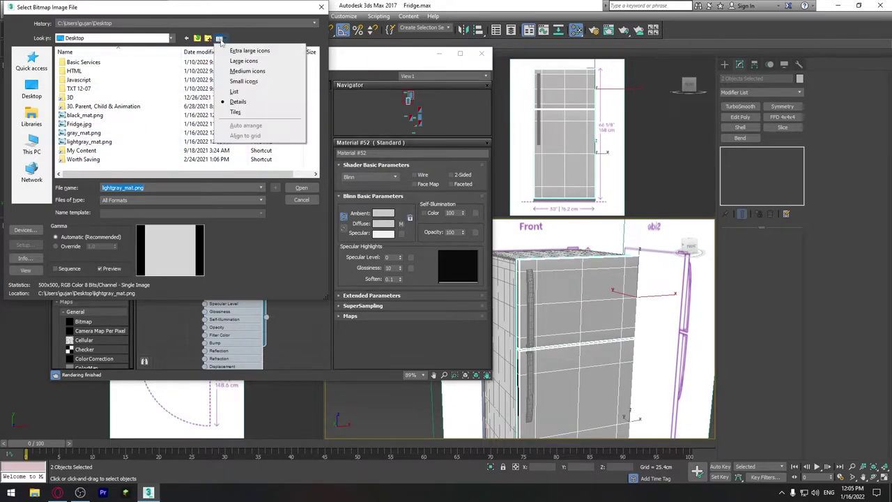
pyautogui.click(246, 62)
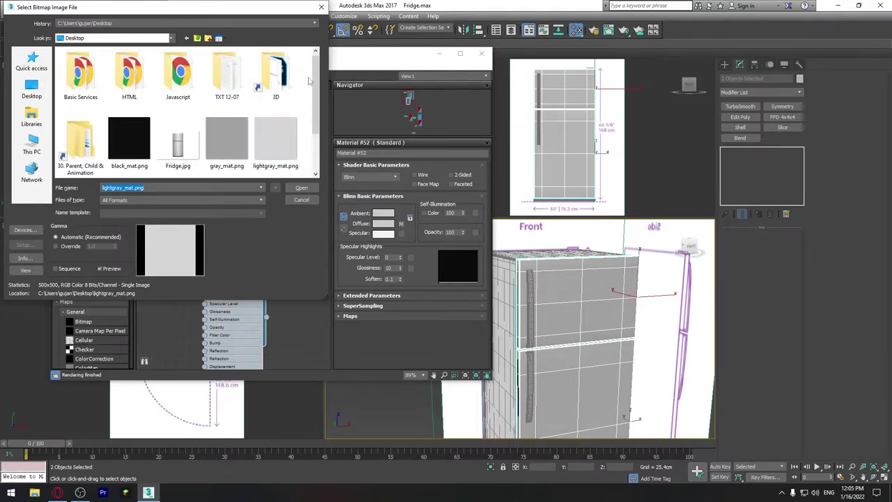
pyautogui.scroll(-2, 315, 113)
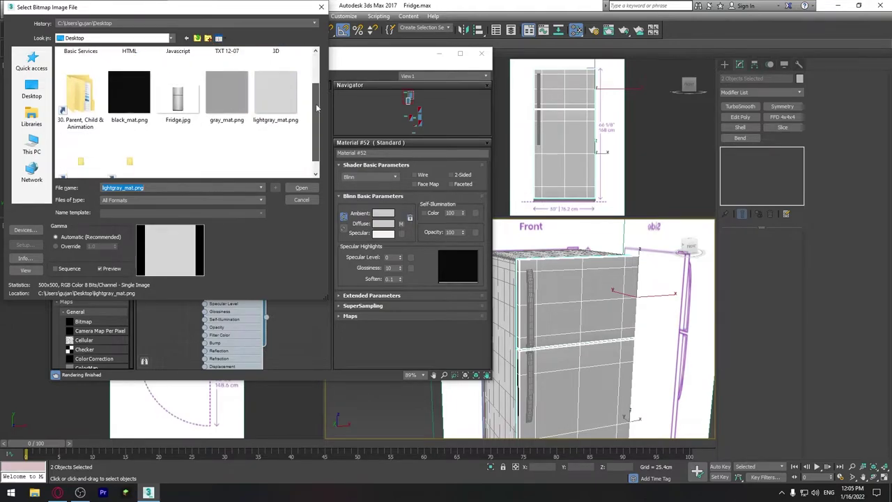
pyautogui.click(229, 87)
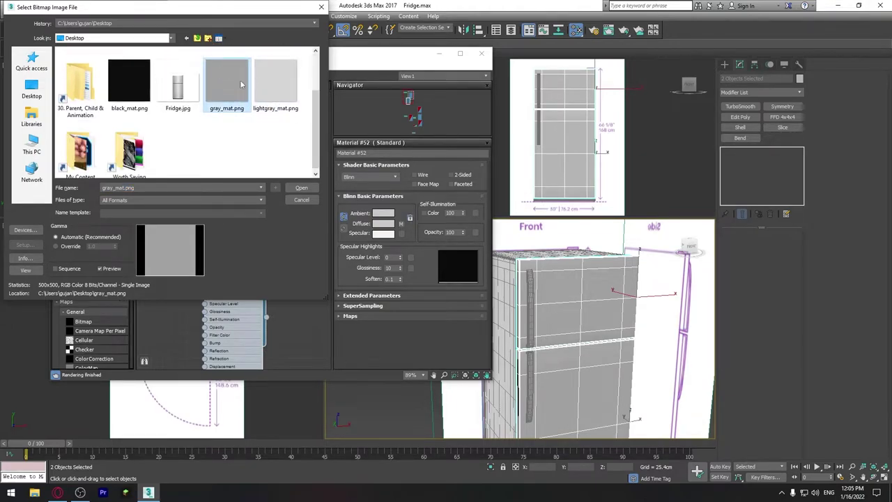
pyautogui.click(300, 187)
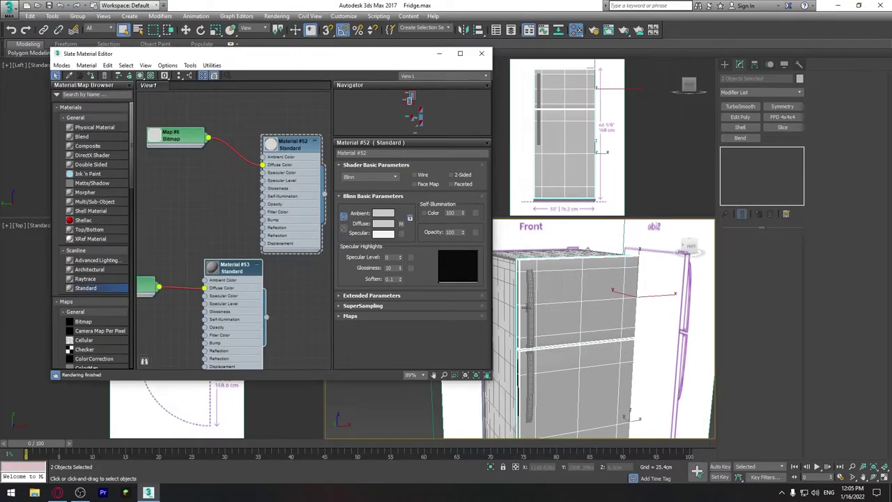
# Assign Material #53 to the two selected fridge doors
pyautogui.doubleClick(264, 260)
pyautogui.moveTo(462, 212); pyautogui.dragTo(463, 188)
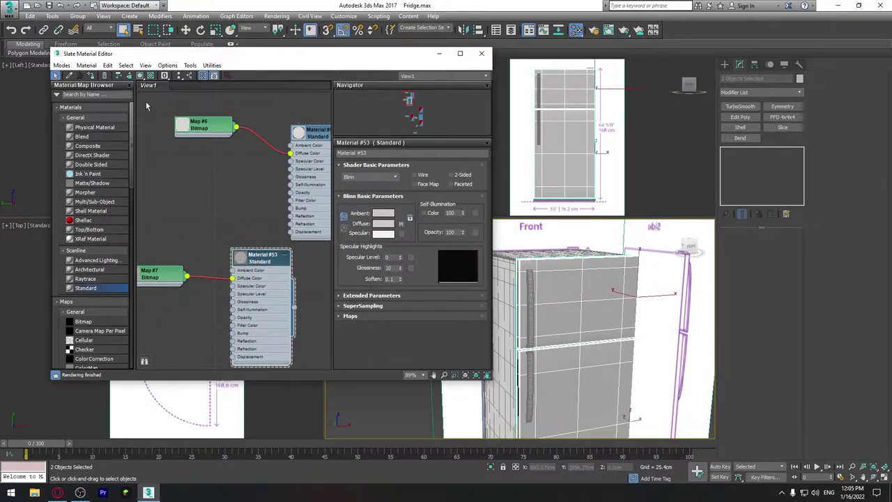
pyautogui.click(91, 76)
# Add another Standard material, Material #54, to the node view
pyautogui.keyDown('alt'); pyautogui.moveTo(627, 355); pyautogui.dragTo(617, 320, button='middle'); pyautogui.keyUp('alt')
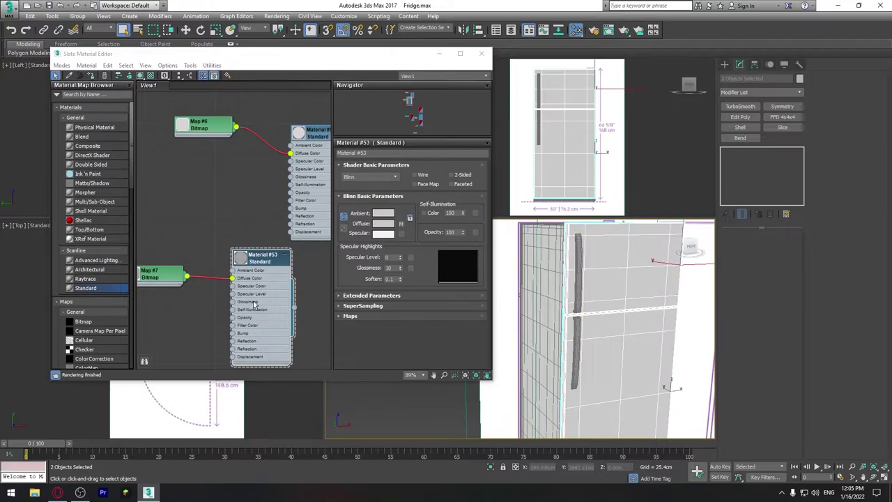
pyautogui.moveTo(186, 216); pyautogui.dragTo(230, 219, button='middle')
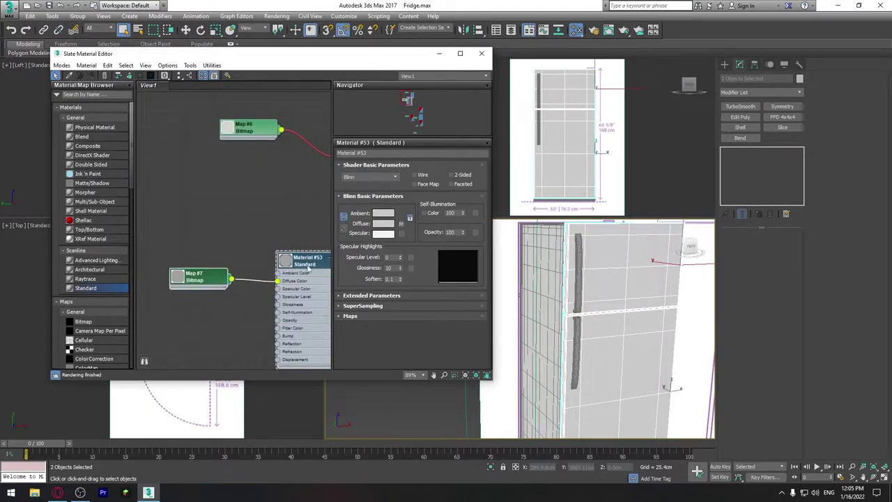
pyautogui.moveTo(263, 357)
pyautogui.mouseDown(button='middle')
pyautogui.moveTo(238, 275)
pyautogui.moveTo(257, 236)
pyautogui.mouseUp(button='middle')
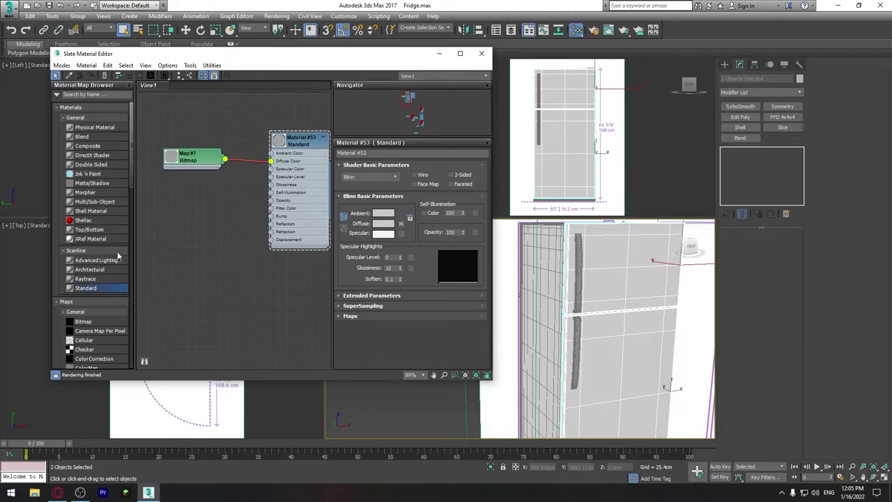
pyautogui.moveTo(87, 288); pyautogui.dragTo(160, 292)
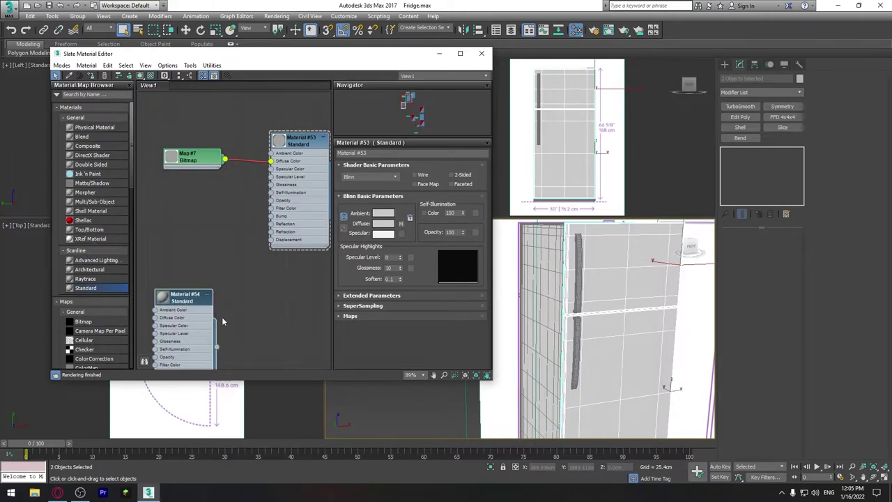
# Load black_mat.png as Material #54's diffuse bitmap and show its parameters
pyautogui.moveTo(223, 321); pyautogui.dragTo(256, 279)
pyautogui.moveTo(189, 277); pyautogui.dragTo(233, 278)
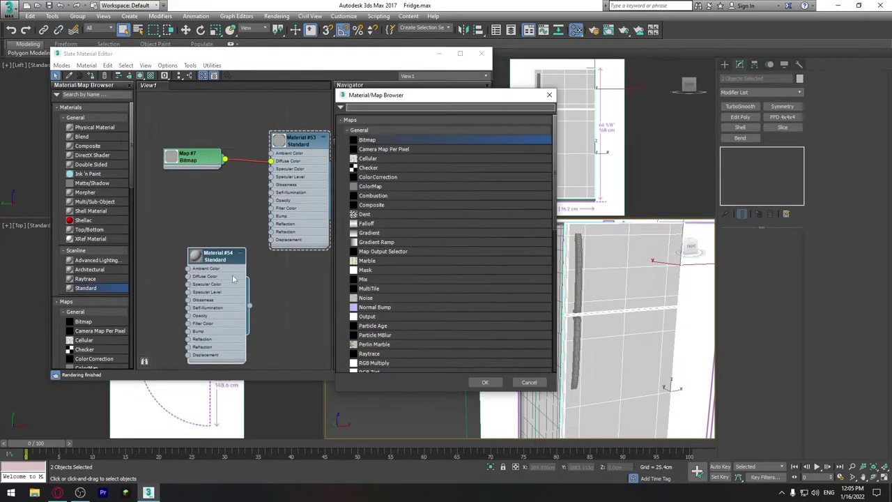
pyautogui.doubleClick(366, 139)
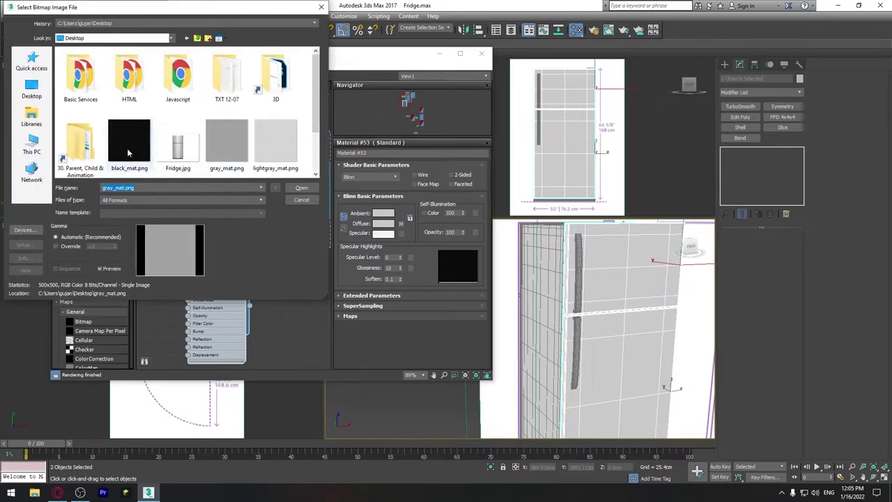
pyautogui.click(128, 152)
pyautogui.click(301, 188)
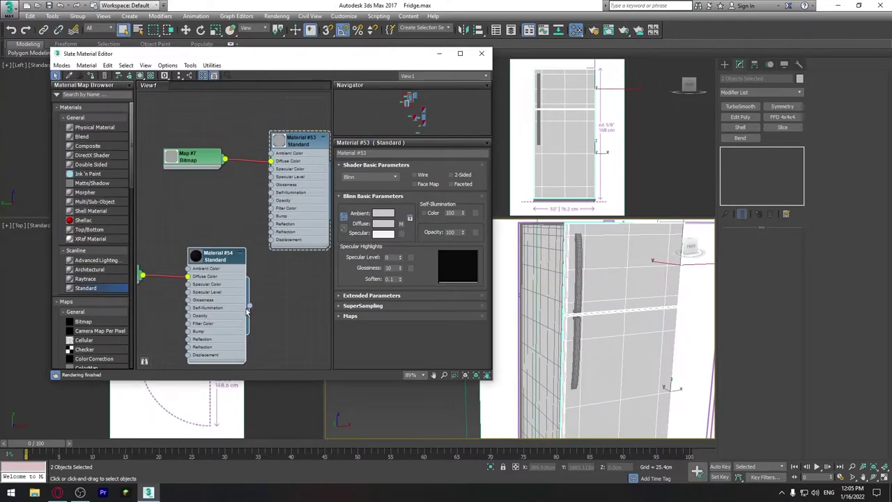
pyautogui.doubleClick(213, 261)
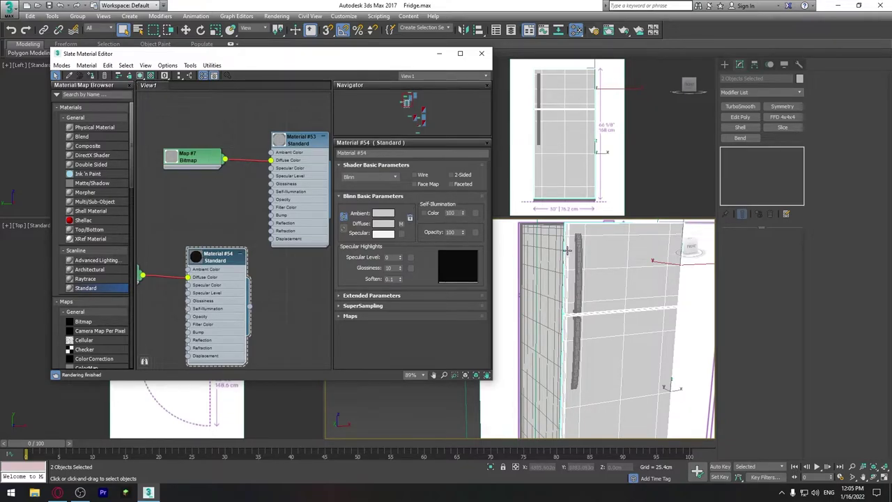
# Select the fridge handles to check them, then clear the selection and orbit above
pyautogui.click(584, 280)
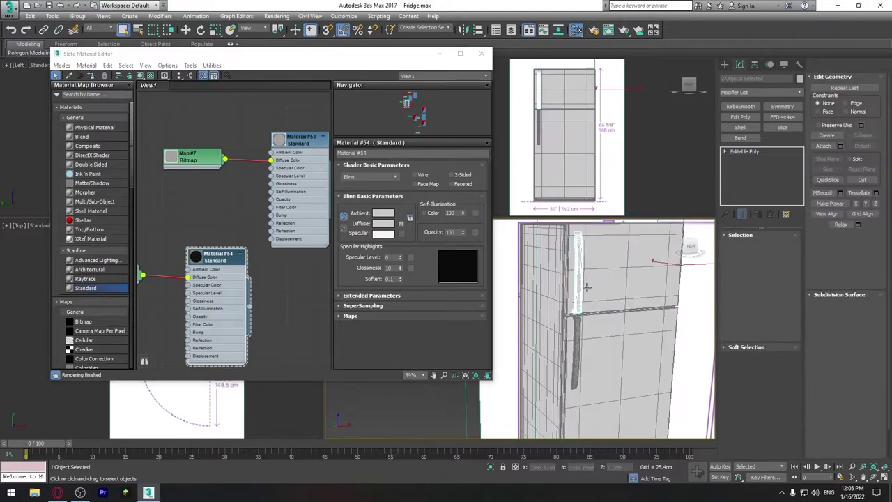
pyautogui.keyDown('ctrl'); pyautogui.click(577, 341); pyautogui.keyUp('ctrl')
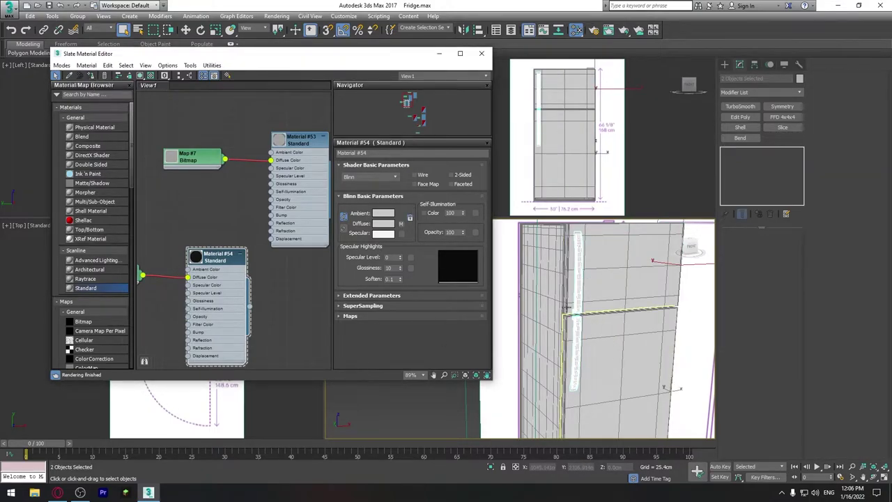
pyautogui.click(575, 349)
pyautogui.click(415, 404)
pyautogui.keyDown('alt'); pyautogui.moveTo(585, 300); pyautogui.dragTo(618, 279, button='middle'); pyautogui.keyUp('alt')
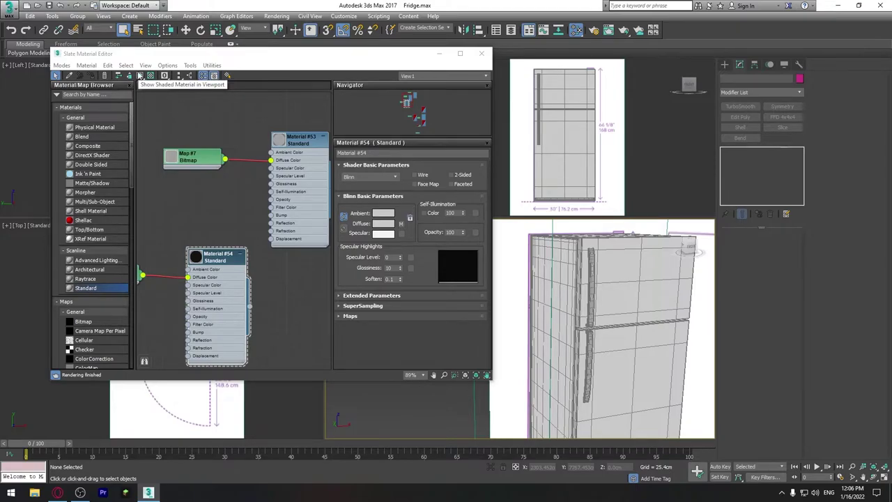
# Turn on Show Shaded Material in Viewport and reframe the fridge and editor window
pyautogui.click(140, 76)
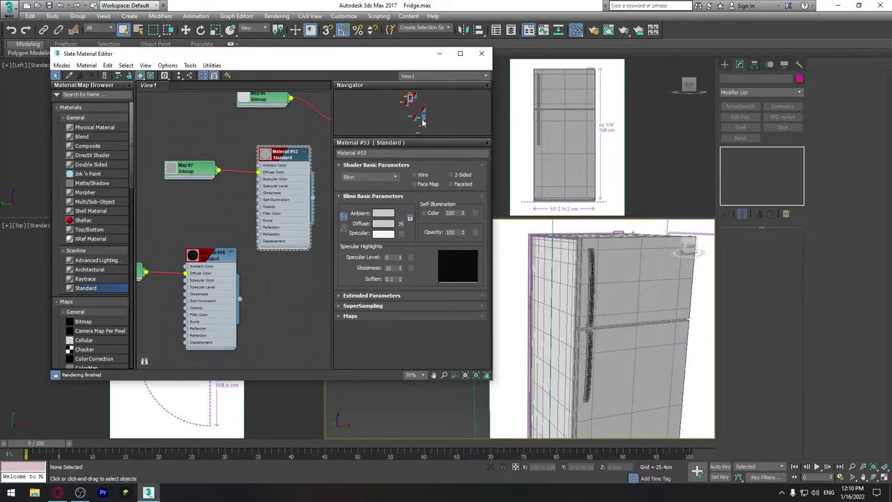
pyautogui.moveTo(400, 137); pyautogui.dragTo(401, 207)
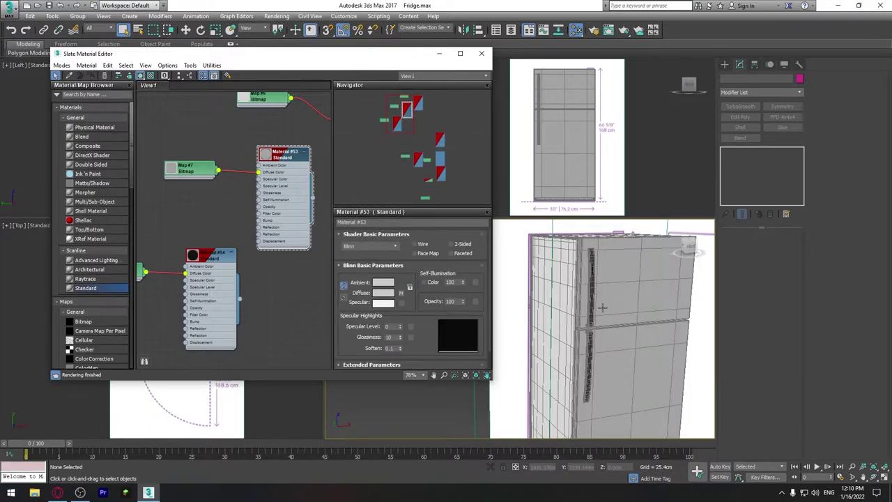
pyautogui.scroll(-5, 627, 332)
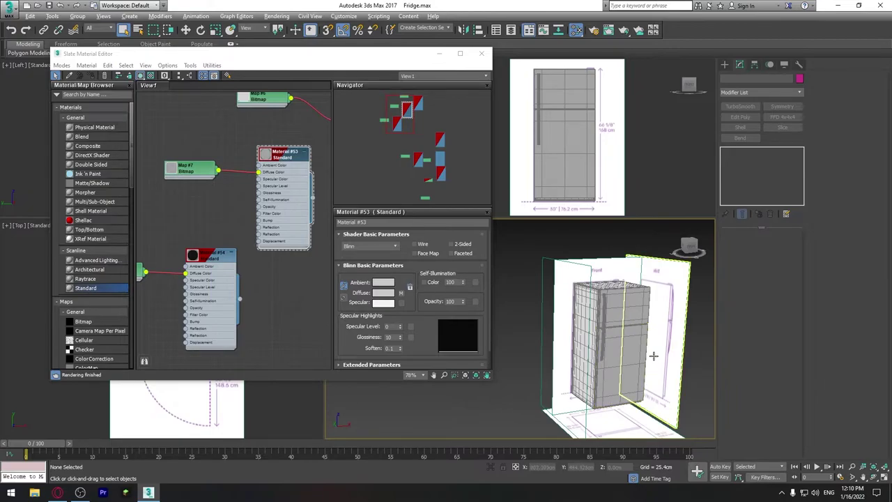
pyautogui.keyDown('alt'); pyautogui.moveTo(653, 356); pyautogui.dragTo(619, 348, button='middle'); pyautogui.keyUp('alt')
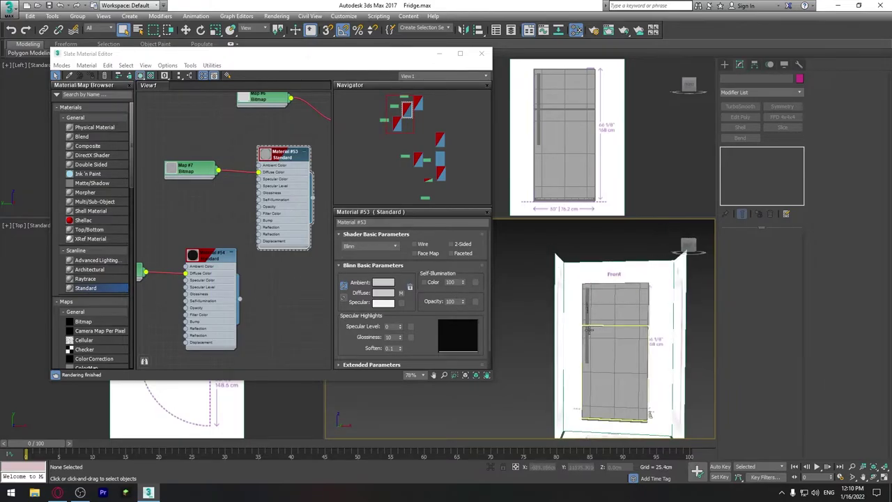
pyautogui.moveTo(632, 319)
pyautogui.keyDown('alt'); pyautogui.mouseDown(button='middle')
pyautogui.moveTo(622, 305)
pyautogui.moveTo(564, 299)
pyautogui.moveTo(648, 320)
pyautogui.moveTo(587, 301)
pyautogui.moveTo(651, 308)
pyautogui.moveTo(599, 304)
pyautogui.mouseUp(button='middle'); pyautogui.keyUp('alt')
pyautogui.scroll(4, 622, 305)
pyautogui.scroll(-5, 587, 300)
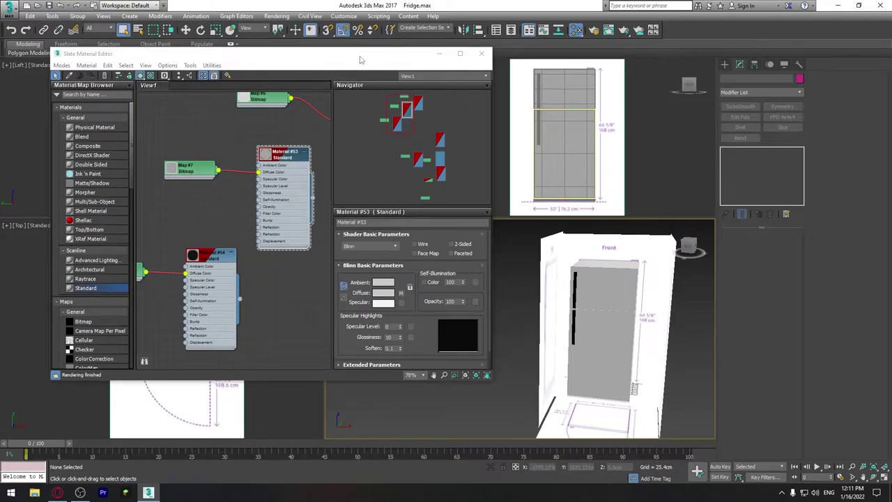
pyautogui.moveTo(360, 59)
pyautogui.mouseDown()
pyautogui.moveTo(228, 227)
pyautogui.moveTo(225, 264)
pyautogui.moveTo(308, 131)
pyautogui.moveTo(215, 241)
pyautogui.moveTo(202, 285)
pyautogui.moveTo(238, 249)
pyautogui.moveTo(222, 165)
pyautogui.moveTo(322, 81)
pyautogui.moveTo(314, 95)
pyautogui.moveTo(360, 115)
pyautogui.moveTo(363, 106)
pyautogui.mouseUp()
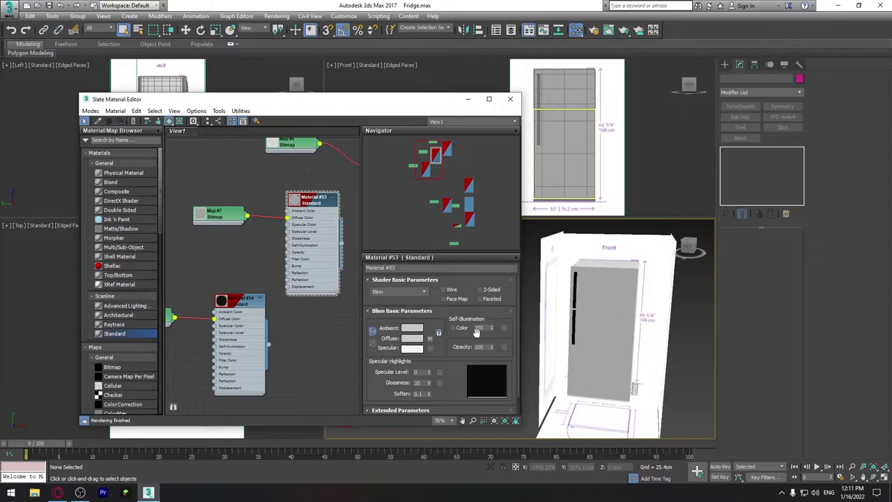
# Set Self-Illumination to 10, then open Materials #54 and #52 to adjust them likewise
pyautogui.click(482, 327)
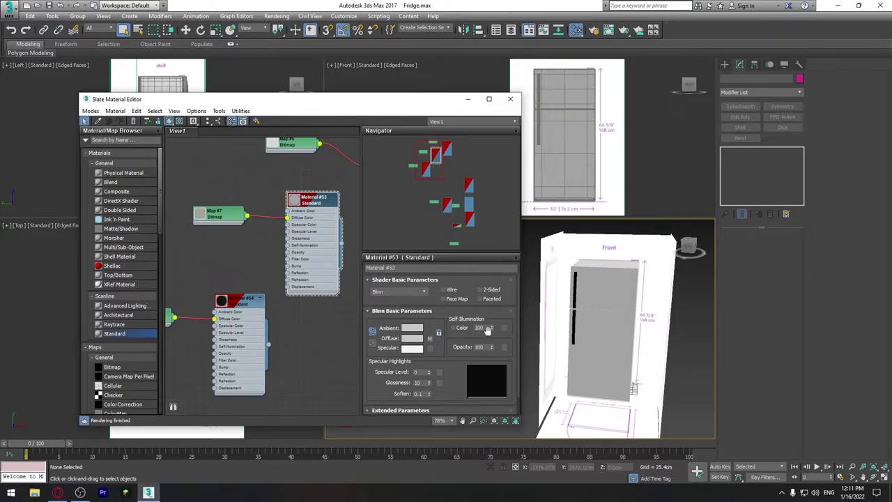
pyautogui.write('10')
pyautogui.press('Return')
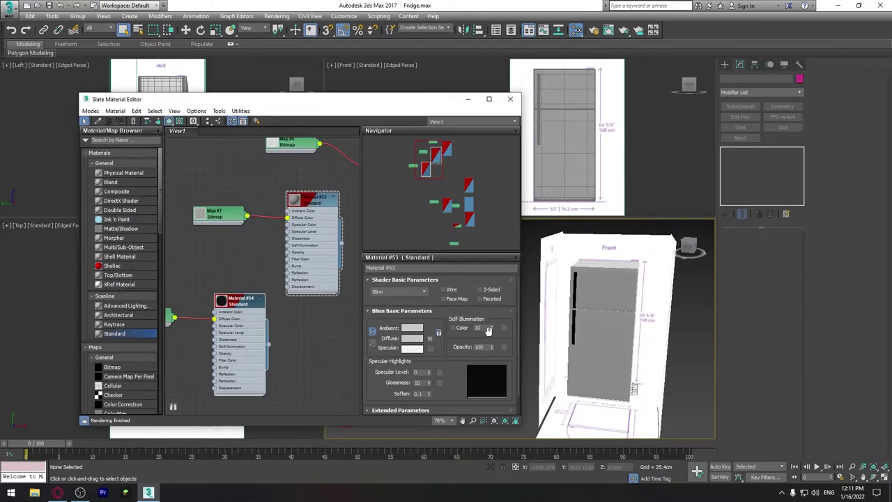
pyautogui.doubleClick(239, 305)
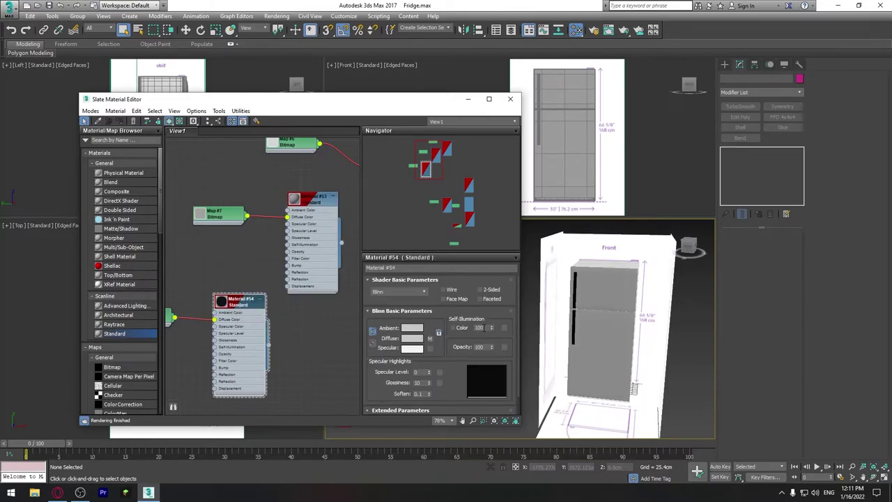
pyautogui.scroll(-3, 279, 319)
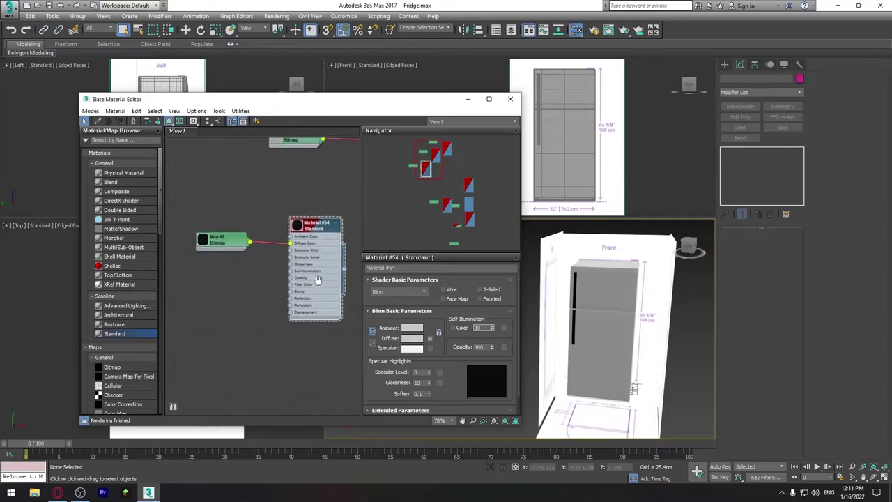
pyautogui.moveTo(280, 318); pyautogui.dragTo(216, 378, button='middle')
pyautogui.doubleClick(293, 247)
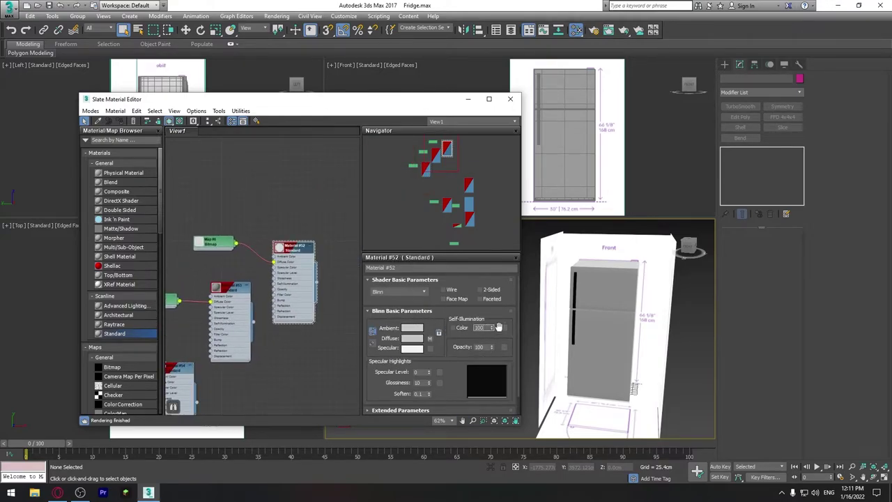
pyautogui.moveTo(620, 339)
pyautogui.mouseDown(button='middle')
pyautogui.moveTo(643, 338)
pyautogui.moveTo(613, 374)
pyautogui.mouseUp(button='middle')
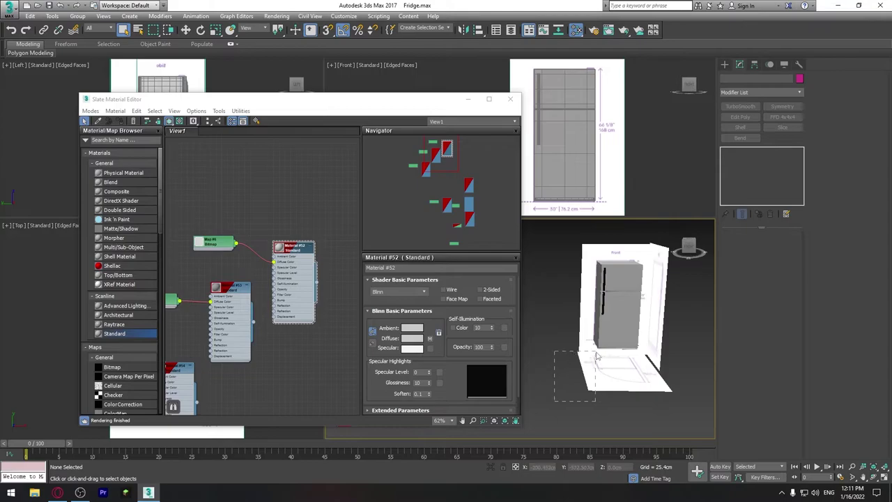
# Select the three reference image planes and hide them
pyautogui.moveTo(596, 357); pyautogui.dragTo(597, 355)
pyautogui.rightClick(660, 313)
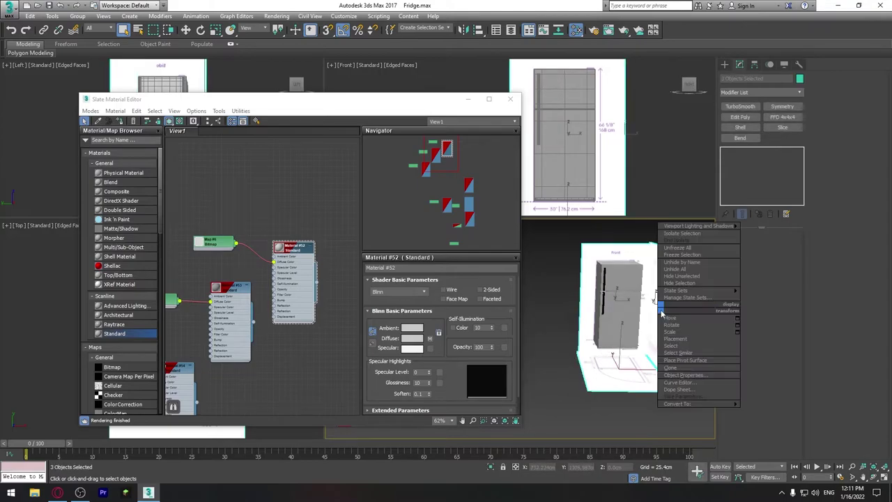
pyautogui.click(694, 287)
# Hide the remaining reference plane and minimize the Slate Material Editor
pyautogui.moveTo(627, 327)
pyautogui.keyDown('alt'); pyautogui.mouseDown(button='middle')
pyautogui.moveTo(613, 348)
pyautogui.moveTo(630, 358)
pyautogui.moveTo(620, 374)
pyautogui.moveTo(626, 345)
pyautogui.mouseUp(button='middle'); pyautogui.keyUp('alt')
pyautogui.scroll(3, 616, 354)
pyautogui.scroll(2, 627, 345)
pyautogui.scroll(-2, 641, 335)
pyautogui.scroll(4, 656, 326)
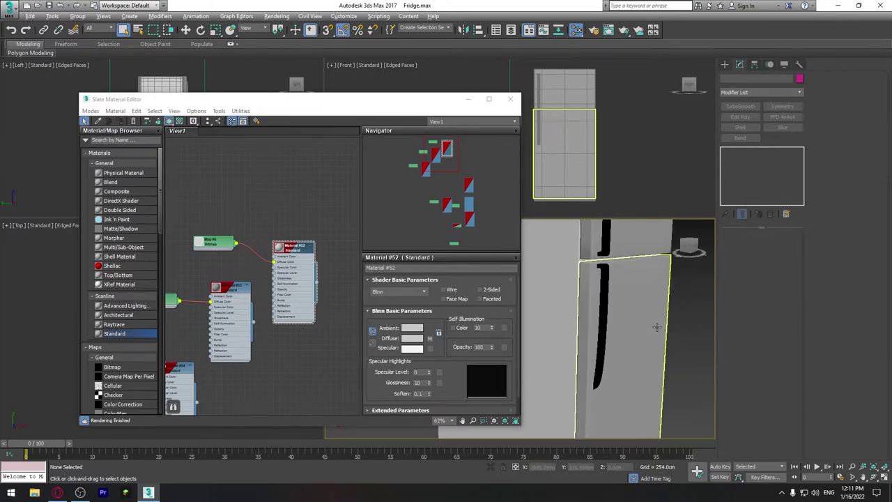
pyautogui.scroll(-3, 656, 326)
pyautogui.scroll(-2, 653, 338)
pyautogui.keyDown('alt'); pyautogui.moveTo(653, 338); pyautogui.dragTo(608, 340, button='middle'); pyautogui.keyUp('alt')
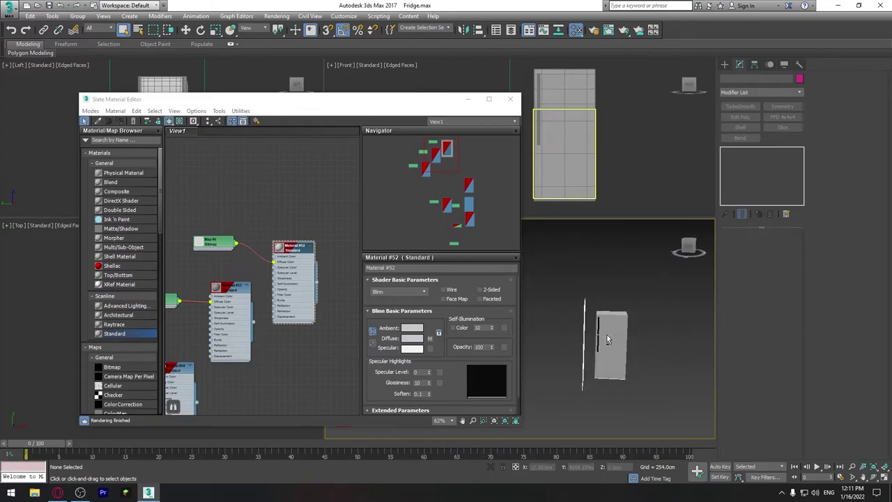
pyautogui.scroll(2, 607, 339)
pyautogui.scroll(2, 613, 342)
pyautogui.click(565, 344)
pyautogui.rightClick(558, 326)
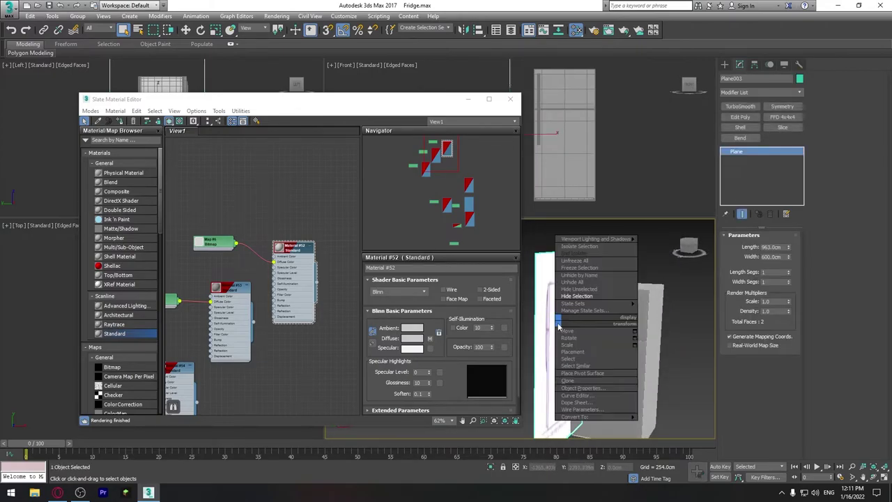
pyautogui.click(589, 296)
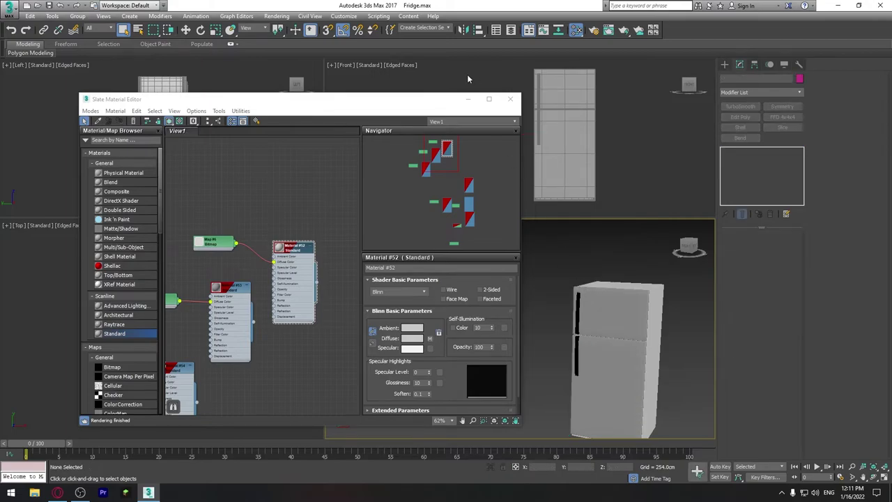
pyautogui.click(468, 99)
# Frame the lower fridge door, orbit to a front-right view, and render the Perspective view
pyautogui.click(604, 362)
pyautogui.press('z')
pyautogui.scroll(-3, 479, 332)
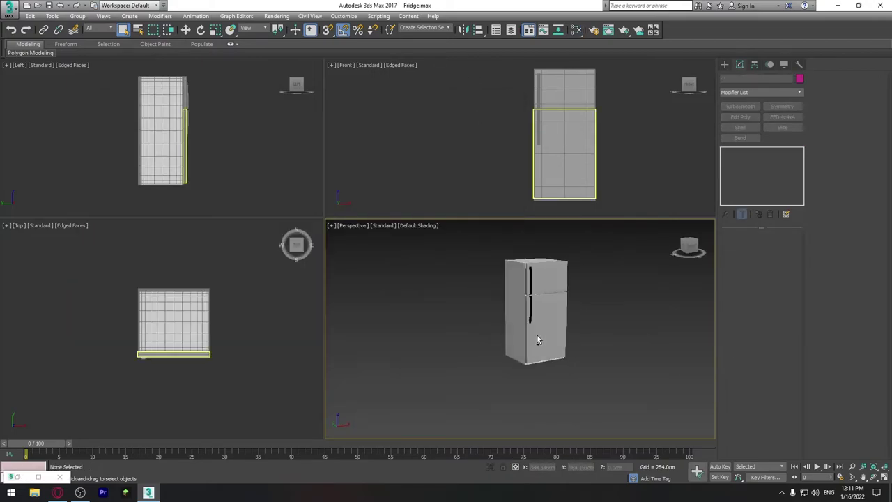
pyautogui.scroll(3, 537, 337)
pyautogui.moveTo(537, 338)
pyautogui.keyDown('alt'); pyautogui.mouseDown(button='middle')
pyautogui.moveTo(576, 322)
pyautogui.moveTo(550, 316)
pyautogui.moveTo(560, 320)
pyautogui.mouseUp(button='middle'); pyautogui.keyUp('alt')
pyautogui.scroll(-3, 575, 323)
pyautogui.scroll(2, 550, 315)
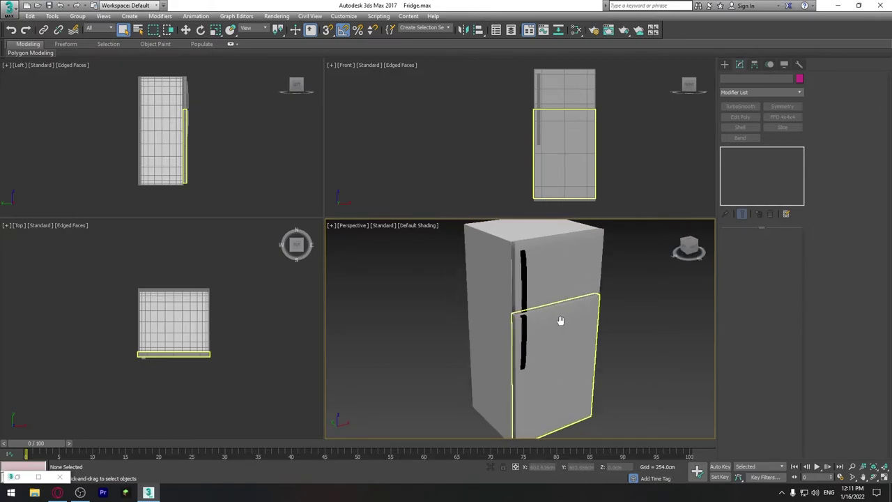
pyautogui.scroll(-3, 561, 320)
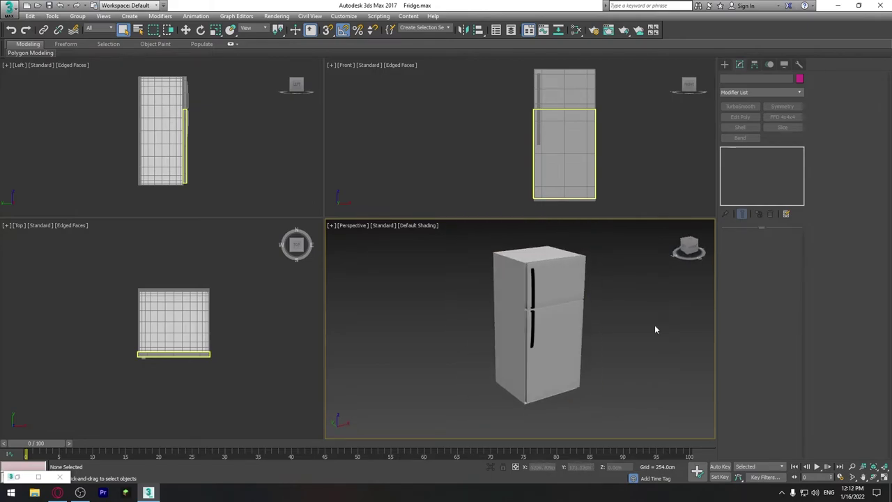
pyautogui.click(274, 17)
pyautogui.click(284, 26)
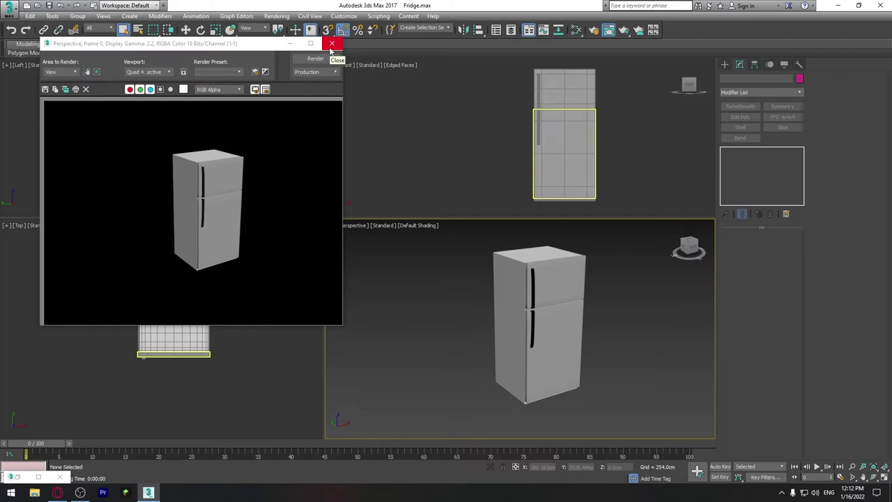
# Move the rendered frame window aside, select all the fridge parts, and close the render window
pyautogui.moveTo(174, 44); pyautogui.dragTo(188, 53)
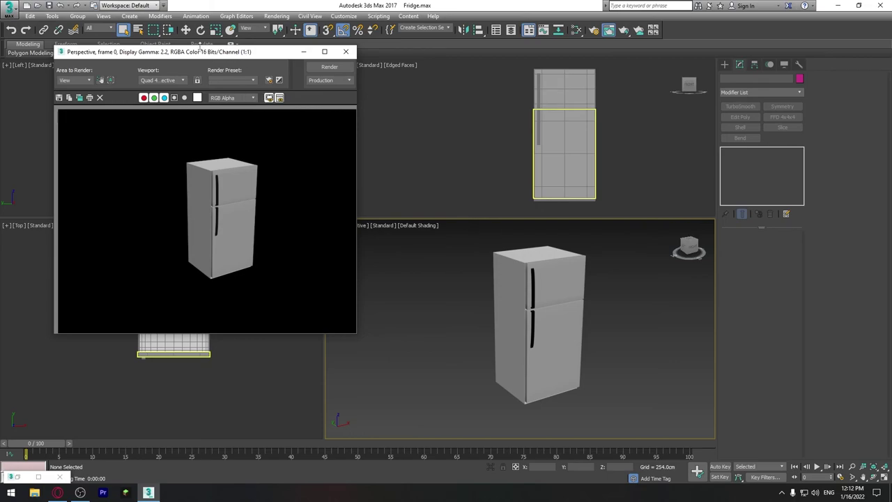
pyautogui.moveTo(200, 46); pyautogui.dragTo(240, 97)
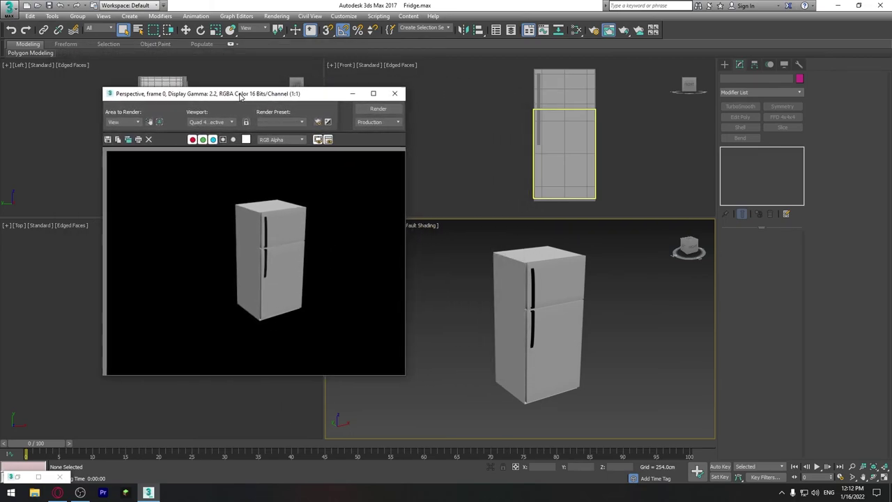
pyautogui.click(552, 332)
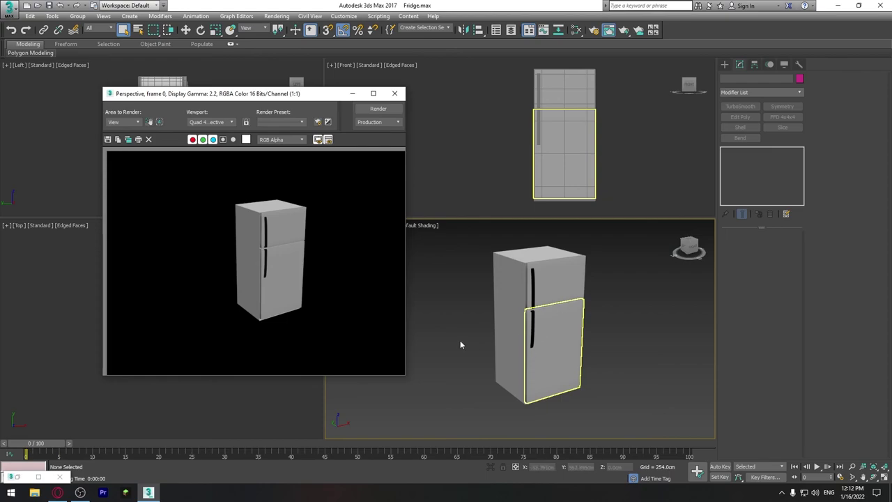
pyautogui.moveTo(480, 241); pyautogui.dragTo(624, 395)
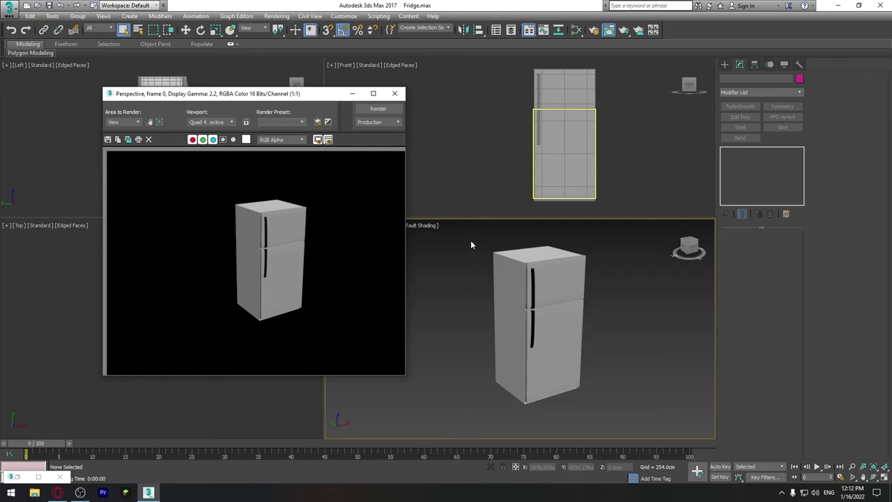
pyautogui.click(613, 333)
# Select the lower fridge door and orbit so the fridge faces more frontally
pyautogui.click(394, 93)
pyautogui.click(580, 328)
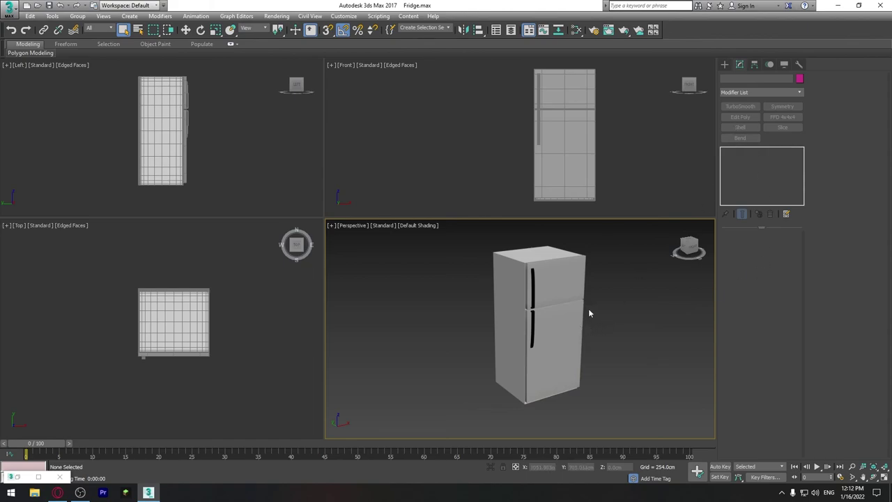
pyautogui.keyDown('alt'); pyautogui.moveTo(588, 313); pyautogui.dragTo(578, 305, button='middle'); pyautogui.keyUp('alt')
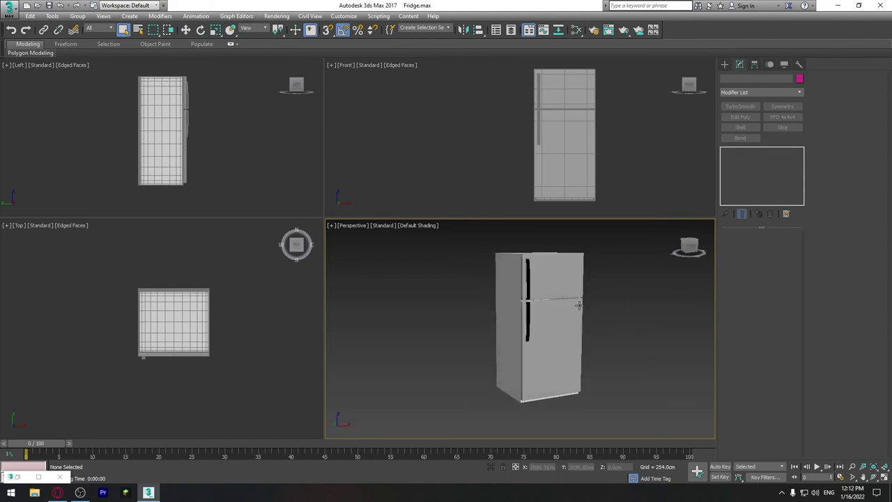